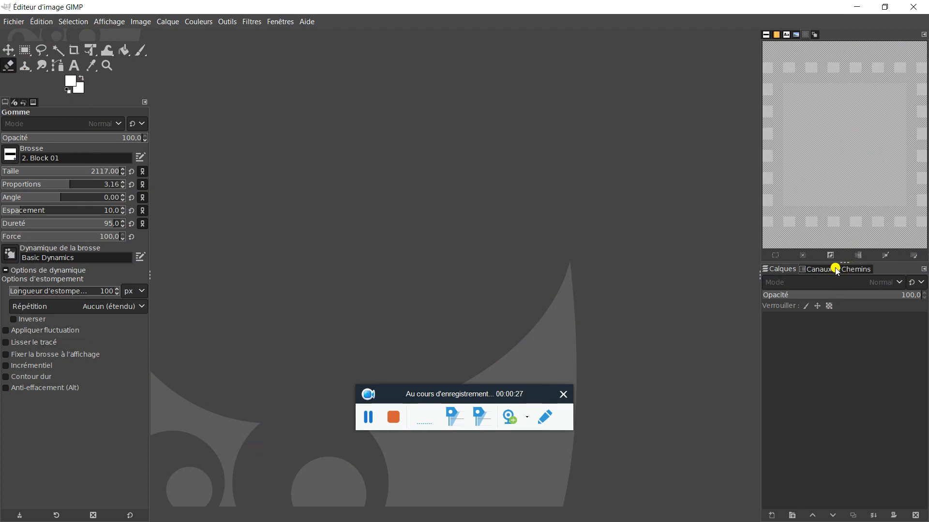
# Create a new image from the A4 (300 ppi) template, filled with transparency.
pyautogui.click(13, 21)
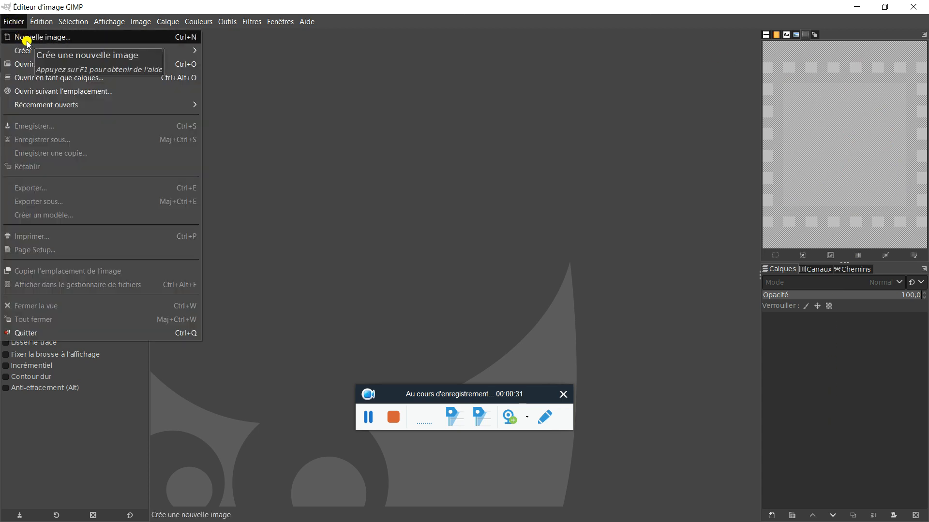
pyautogui.click(27, 39)
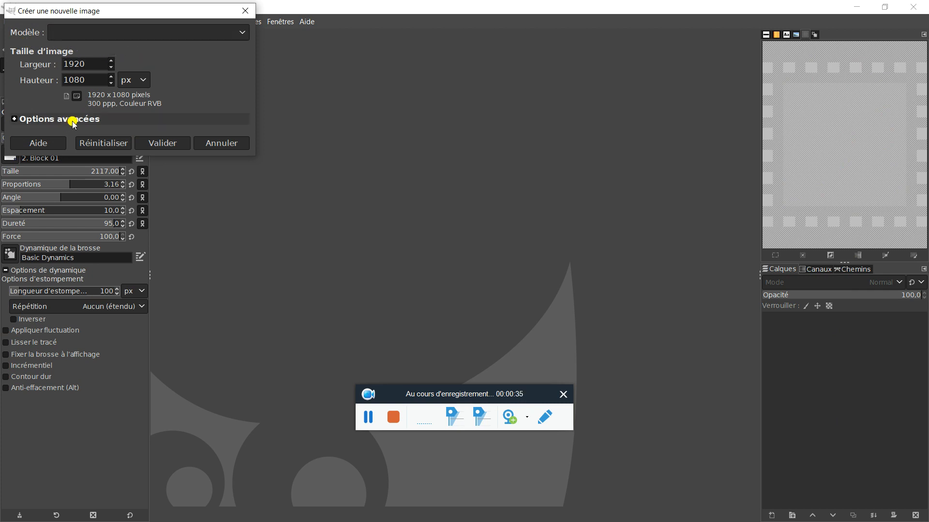
pyautogui.click(167, 32)
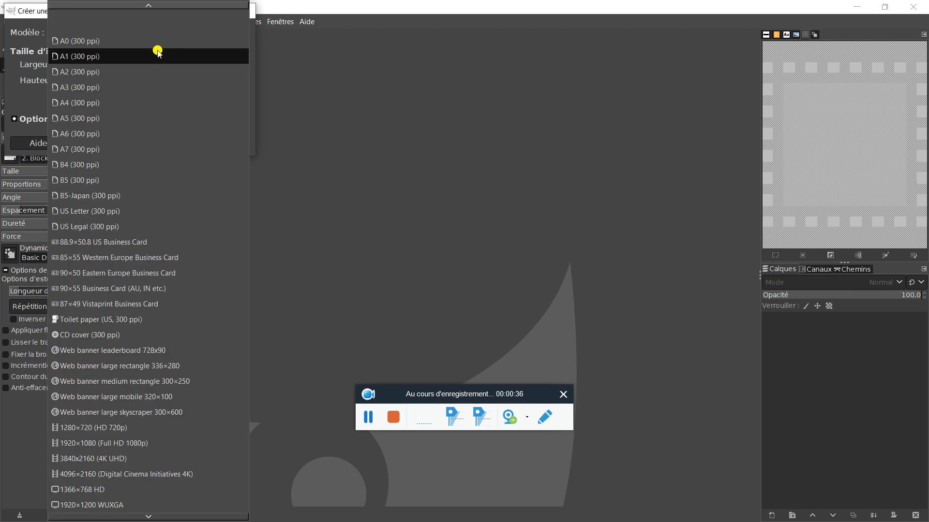
pyautogui.click(145, 102)
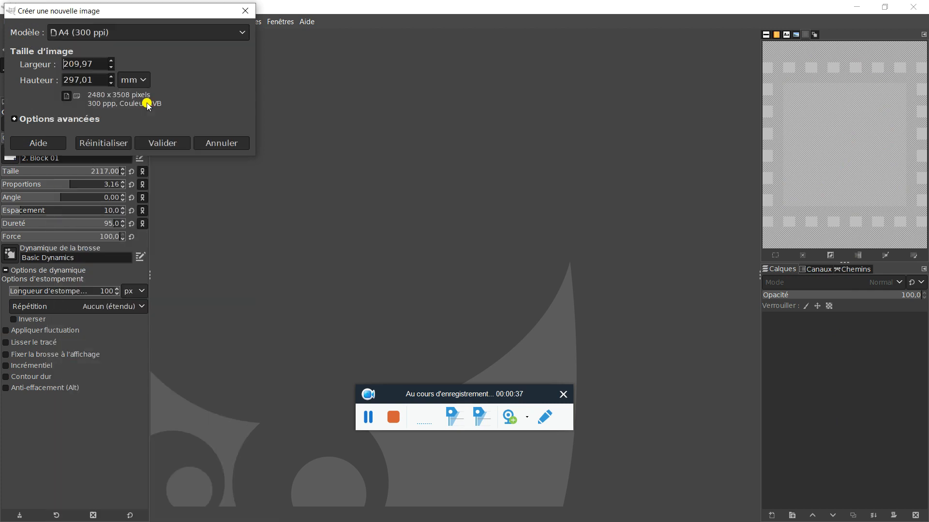
pyautogui.click(68, 121)
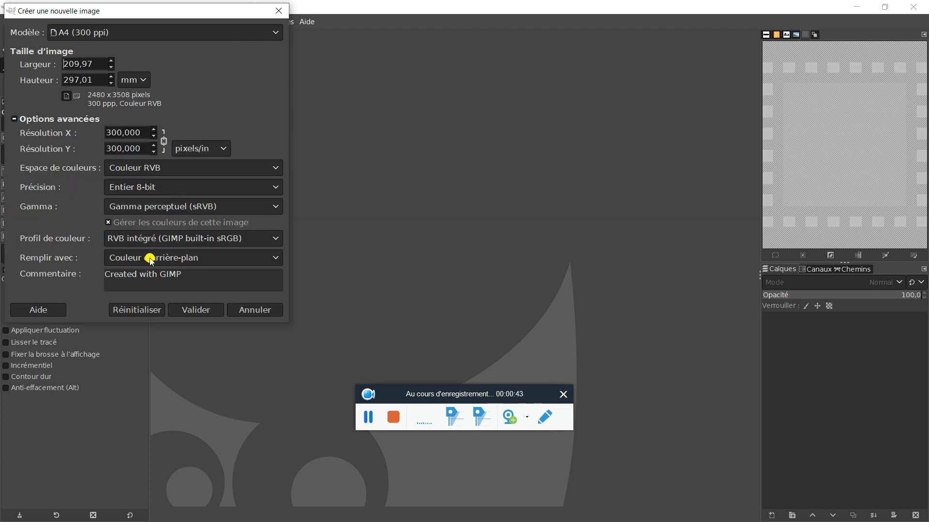
pyautogui.click(252, 259)
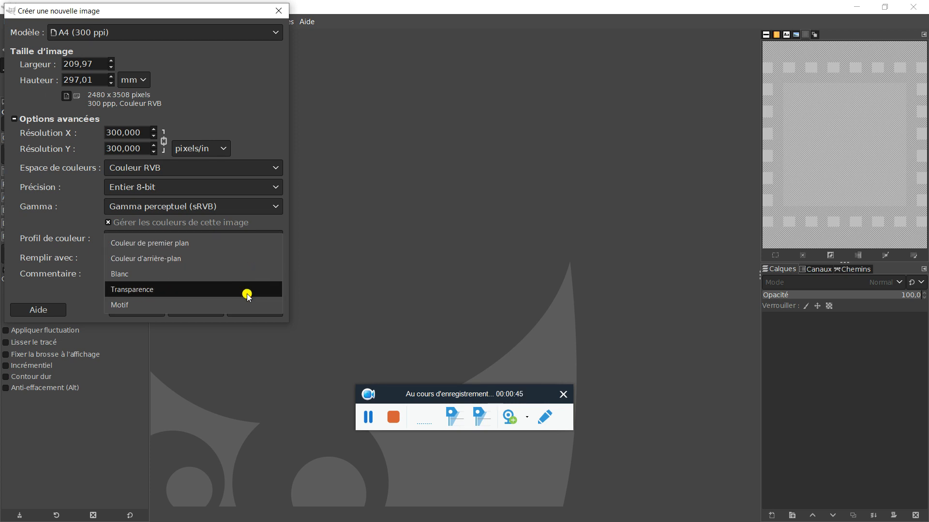
pyautogui.click(247, 296)
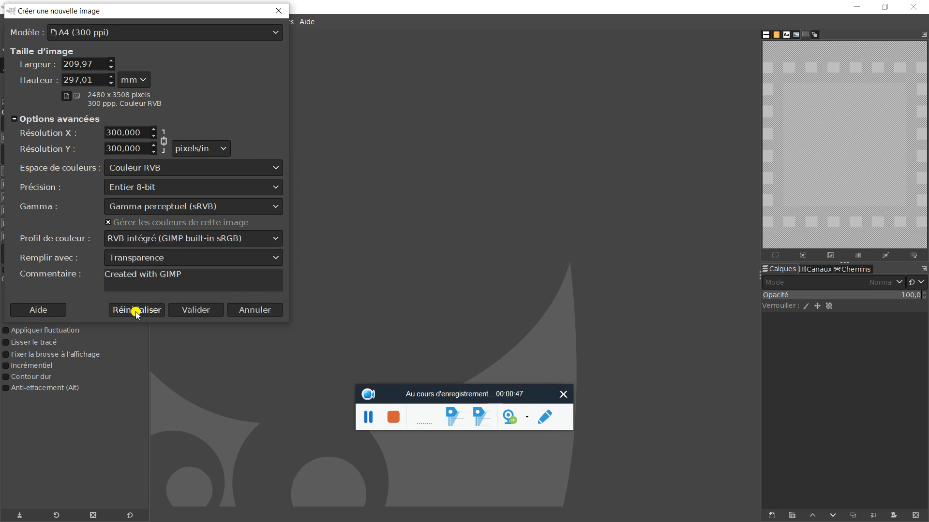
pyautogui.click(196, 311)
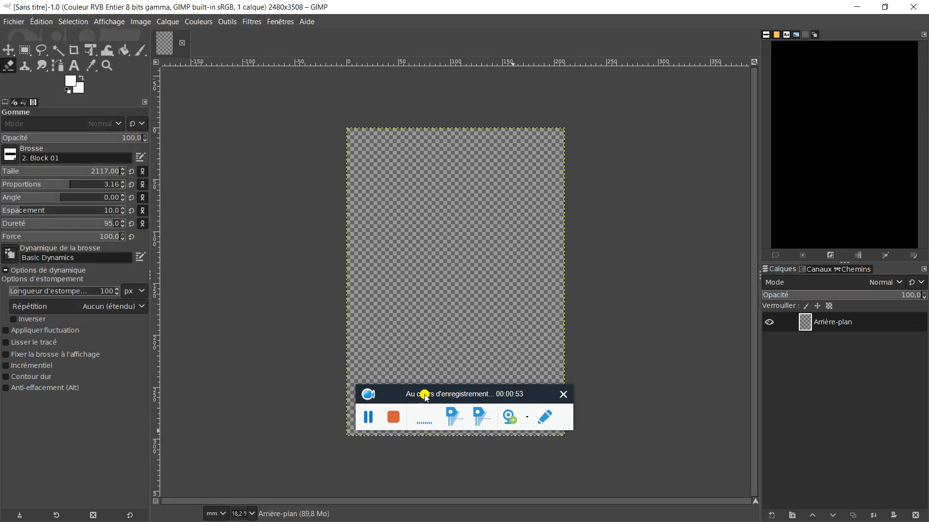
pyautogui.moveTo(424, 394); pyautogui.dragTo(70, 462)
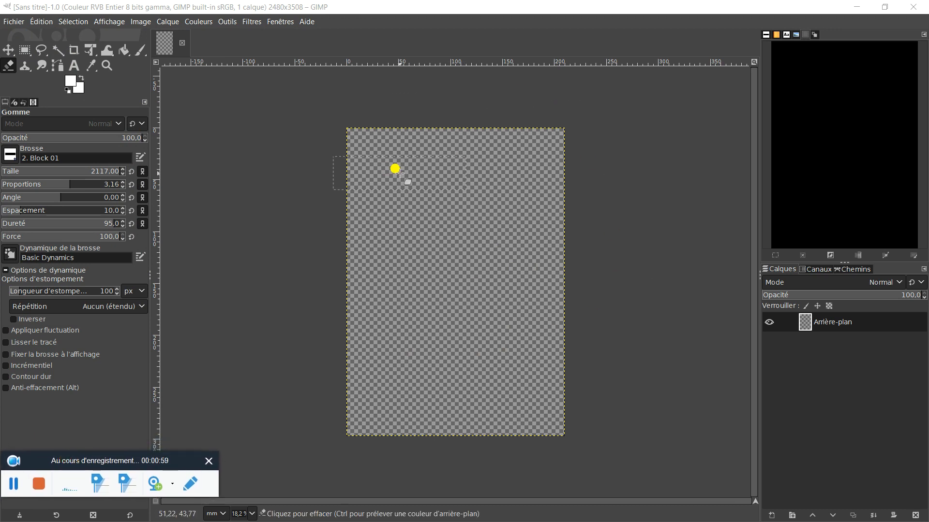
pyautogui.click(9, 50)
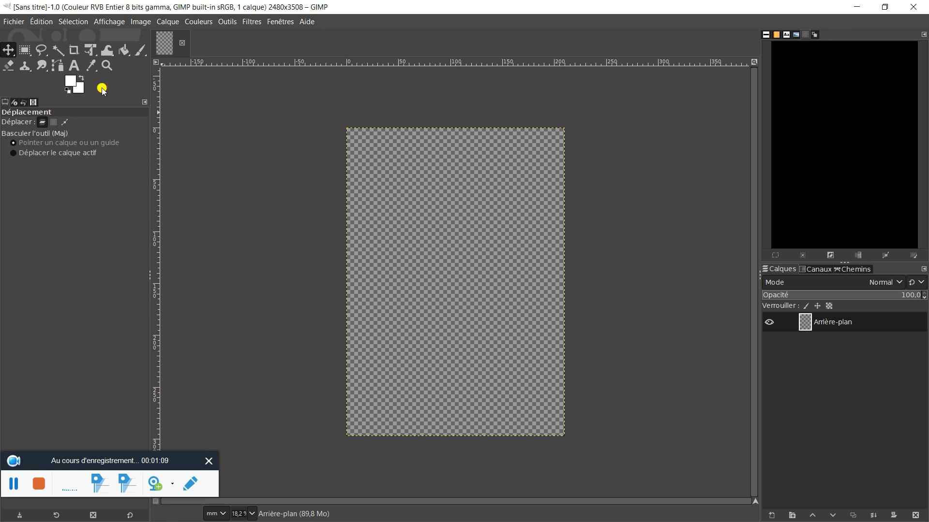
pyautogui.click(141, 22)
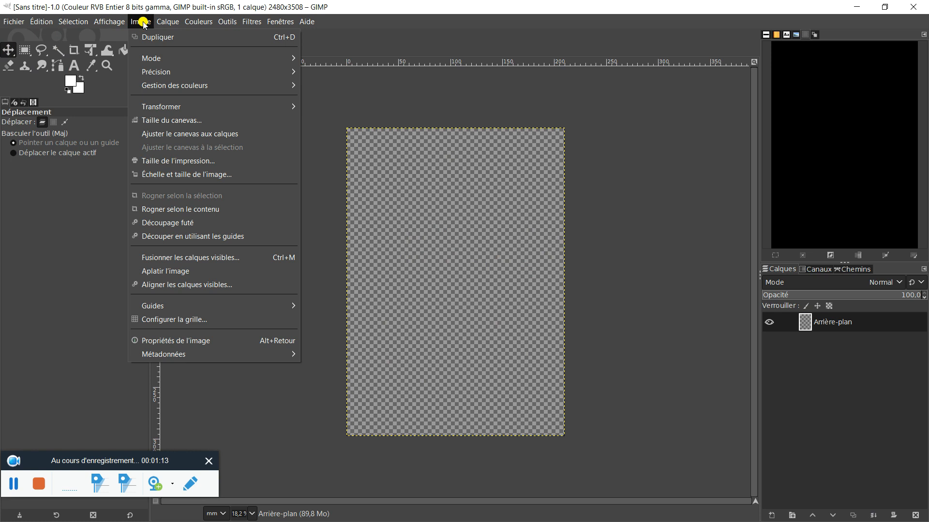
pyautogui.click(50, 23)
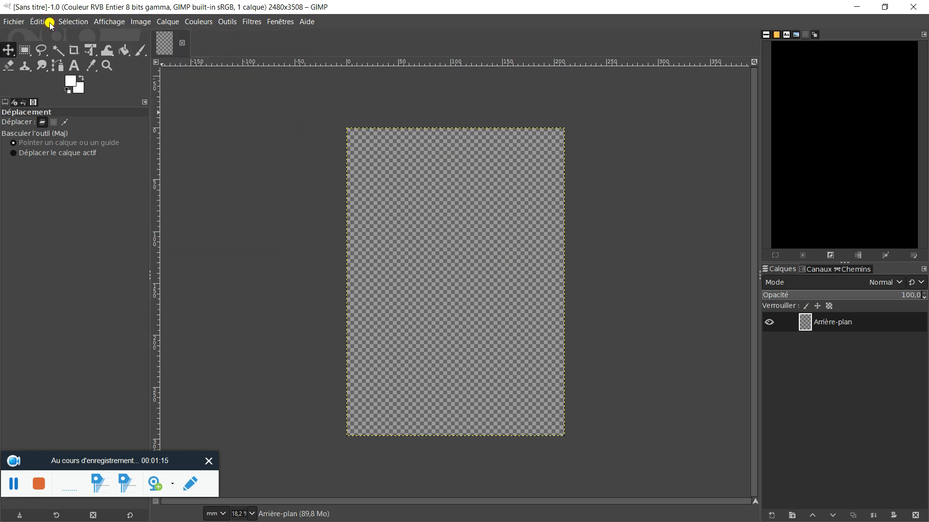
pyautogui.click(50, 23)
pyautogui.click(72, 23)
pyautogui.click(73, 22)
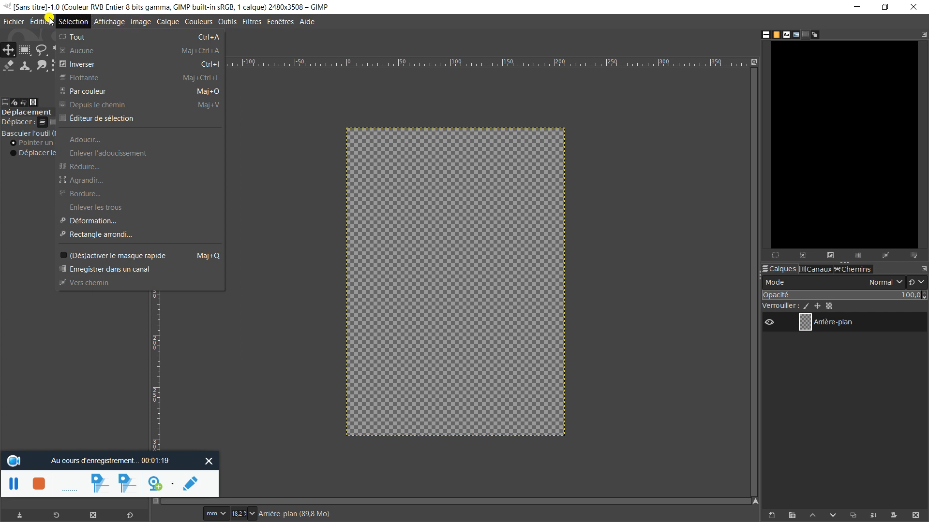
# Open OGMOKF0.jpg from the gimp folder on the desktop as a layer, converting it to the built-in sRGB profile.
pyautogui.click(10, 24)
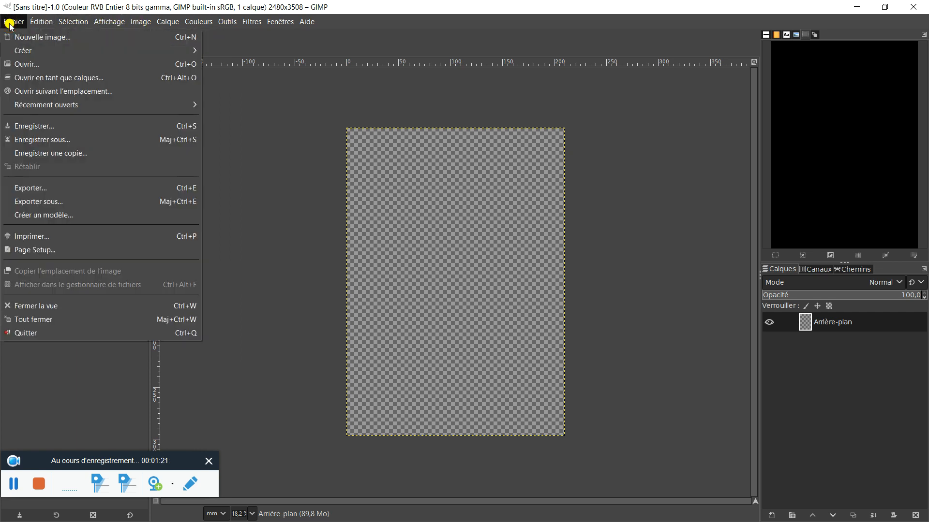
pyautogui.click(72, 79)
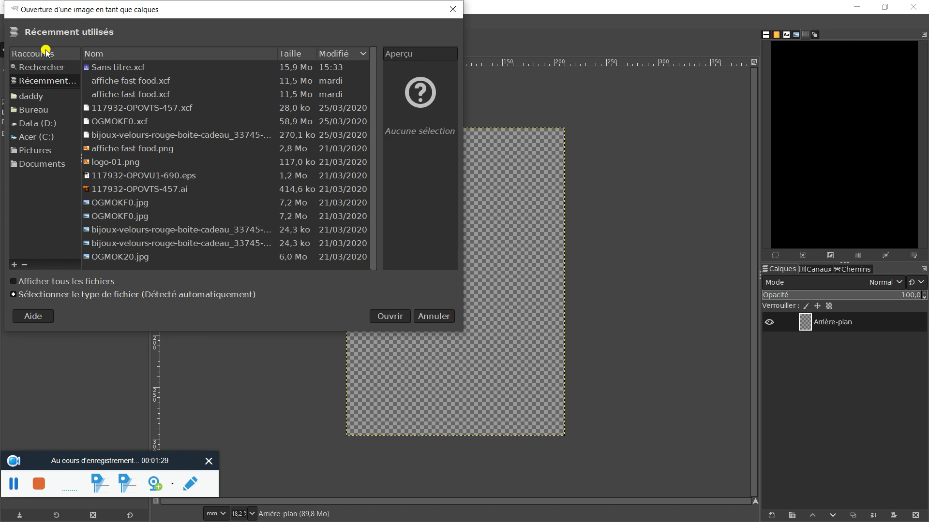
pyautogui.click(35, 111)
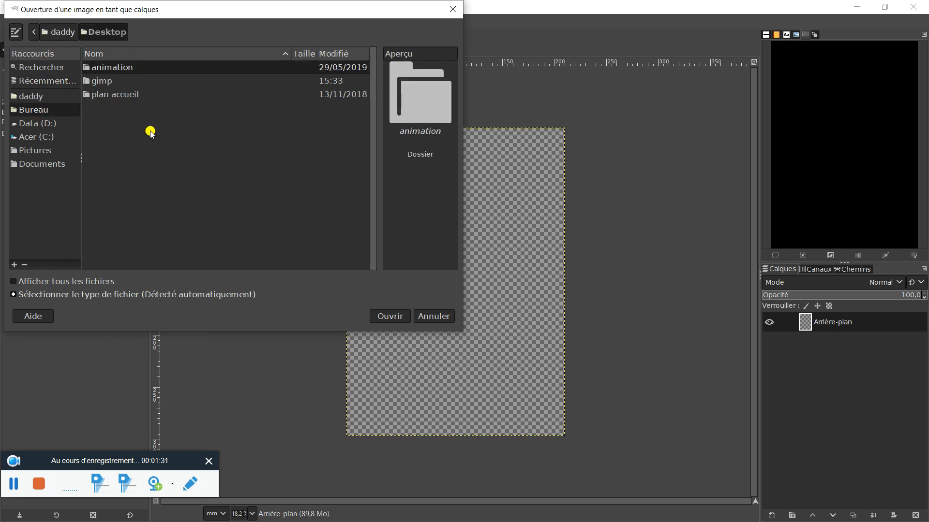
pyautogui.doubleClick(124, 86)
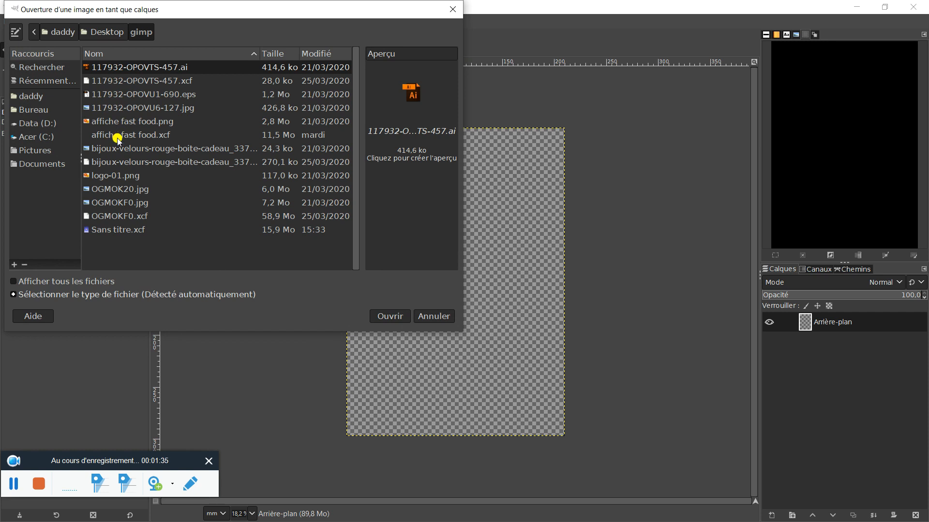
pyautogui.click(123, 217)
pyautogui.click(121, 206)
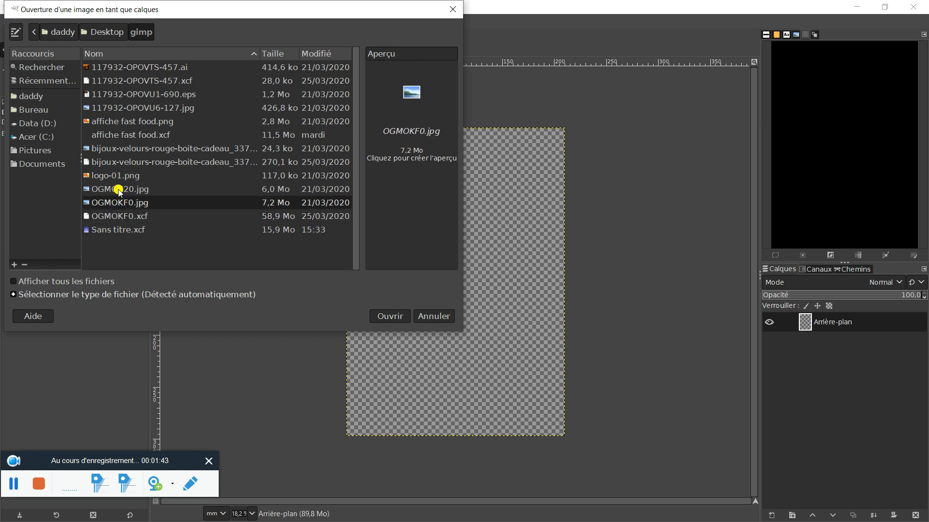
pyautogui.click(119, 192)
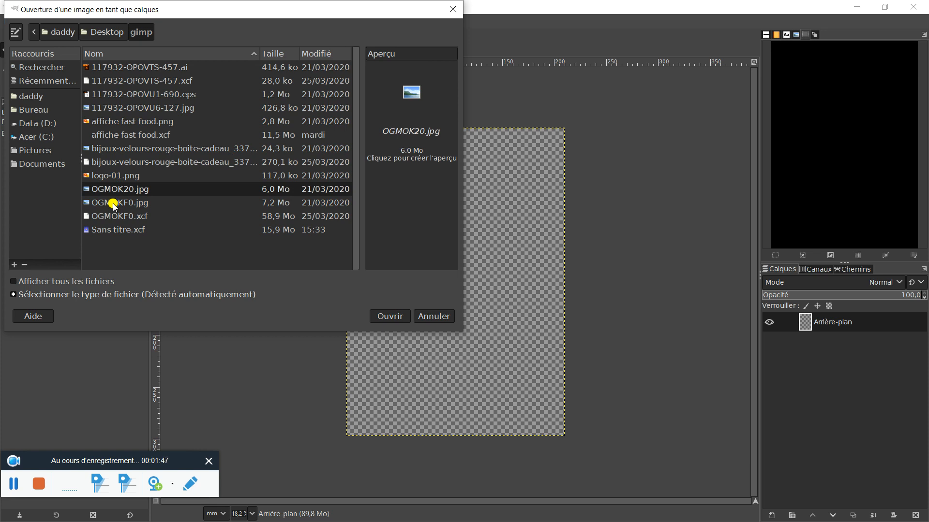
pyautogui.click(114, 206)
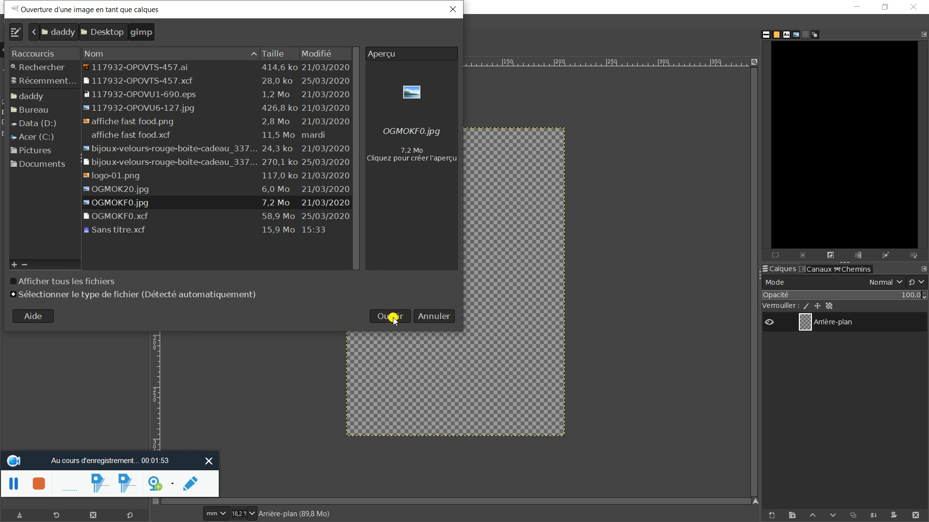
pyautogui.click(122, 208)
pyautogui.click(390, 316)
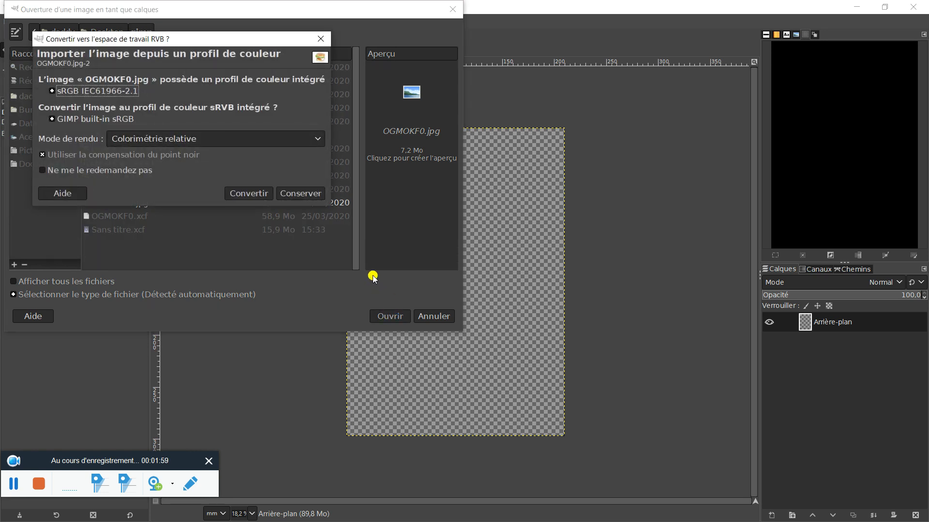
pyautogui.click(257, 194)
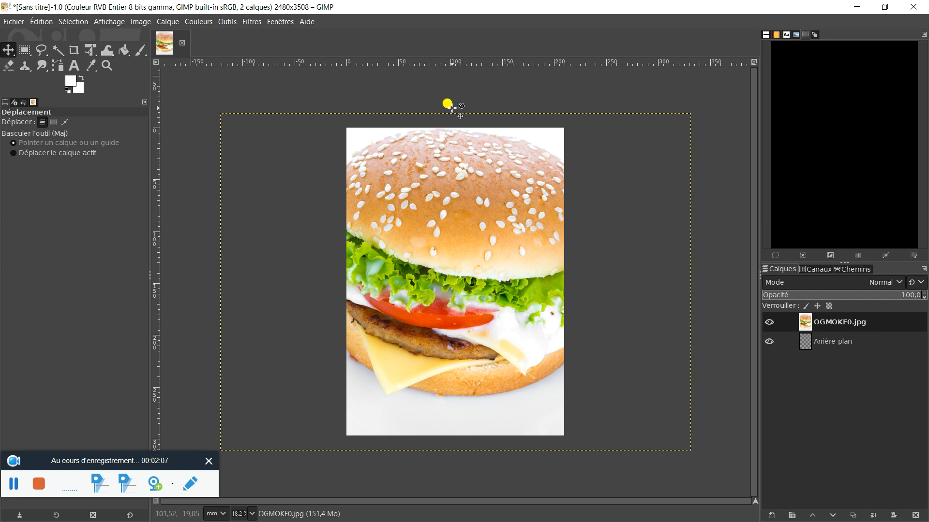
# Scale the burger layer down around its centre to about 38% with Unified Transform so it fits within the page width.
pyautogui.click(89, 52)
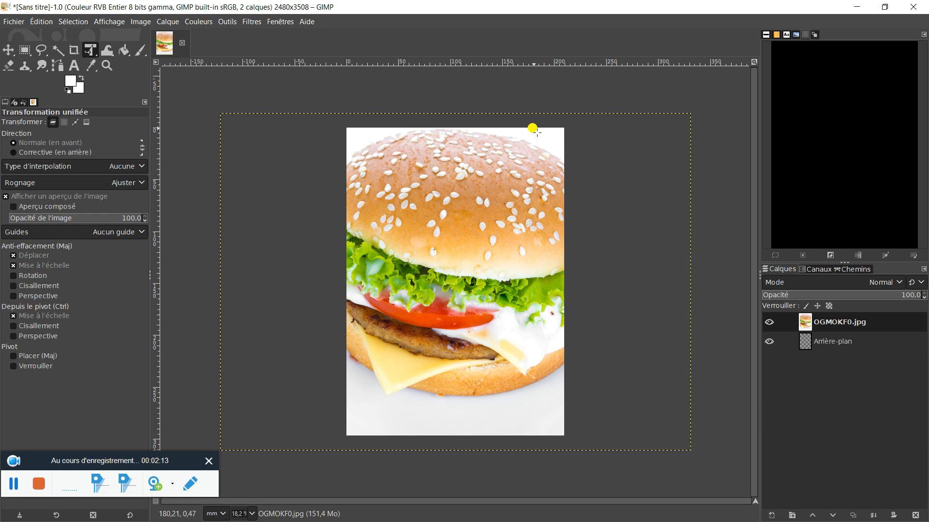
pyautogui.moveTo(449, 110); pyautogui.dragTo(442, 212)
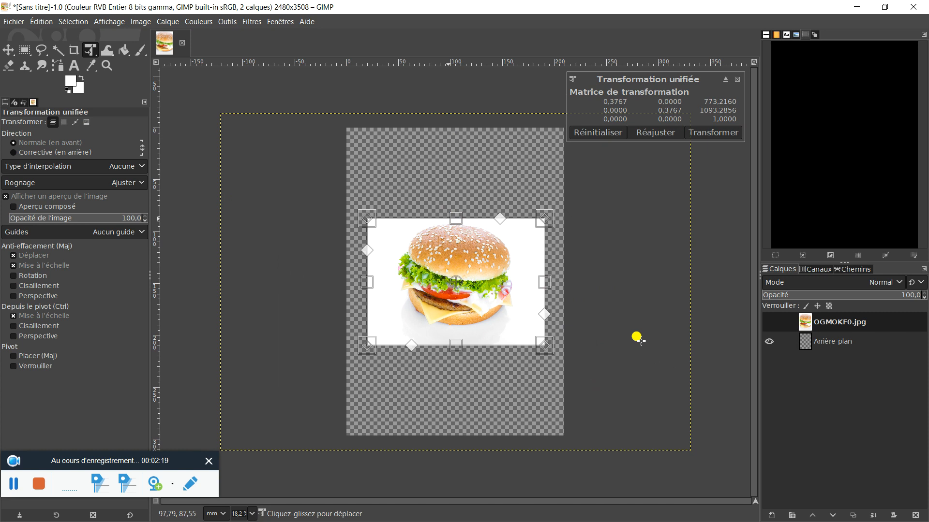
pyautogui.press('Return')
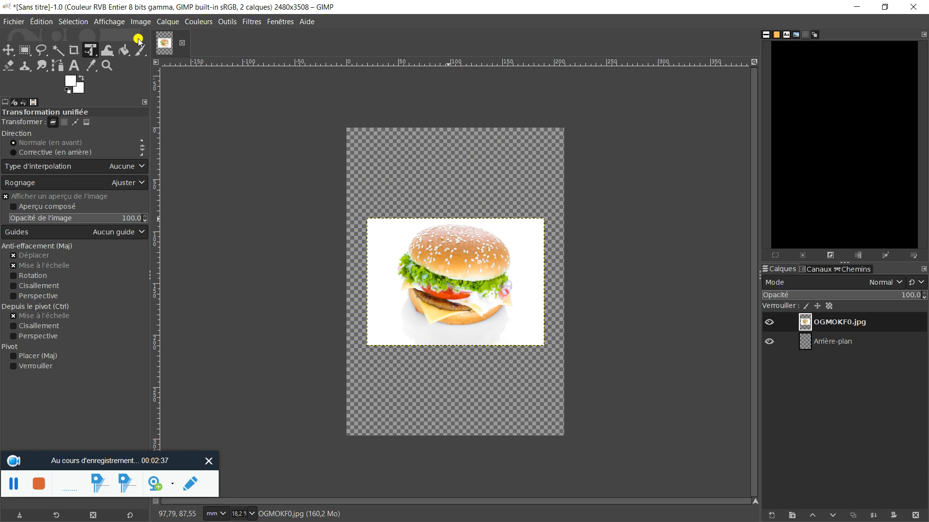
# Add an alpha channel to the burger layer.
pyautogui.click(172, 23)
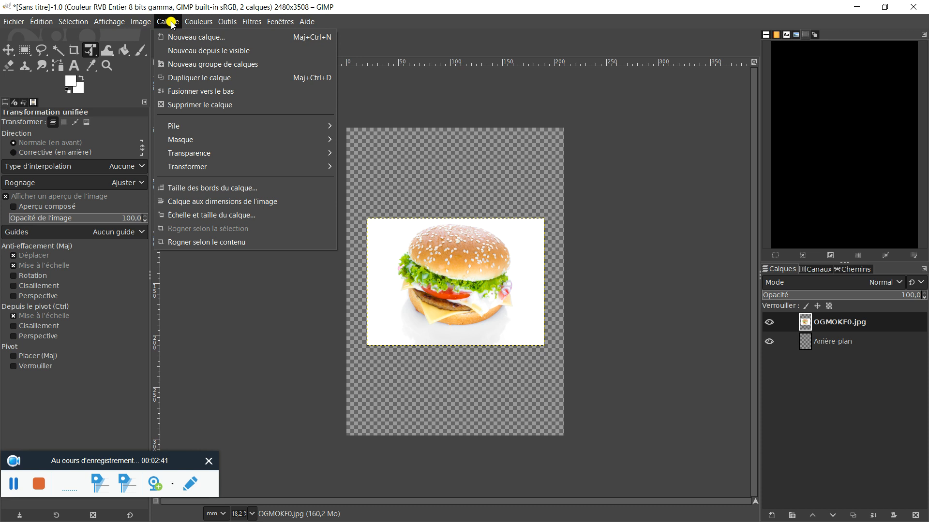
pyautogui.moveTo(208, 153)
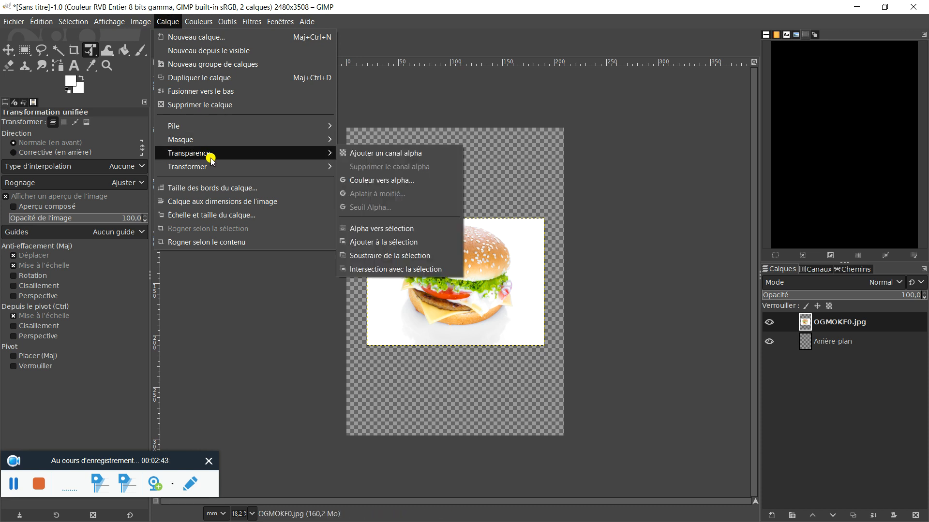
pyautogui.click(368, 152)
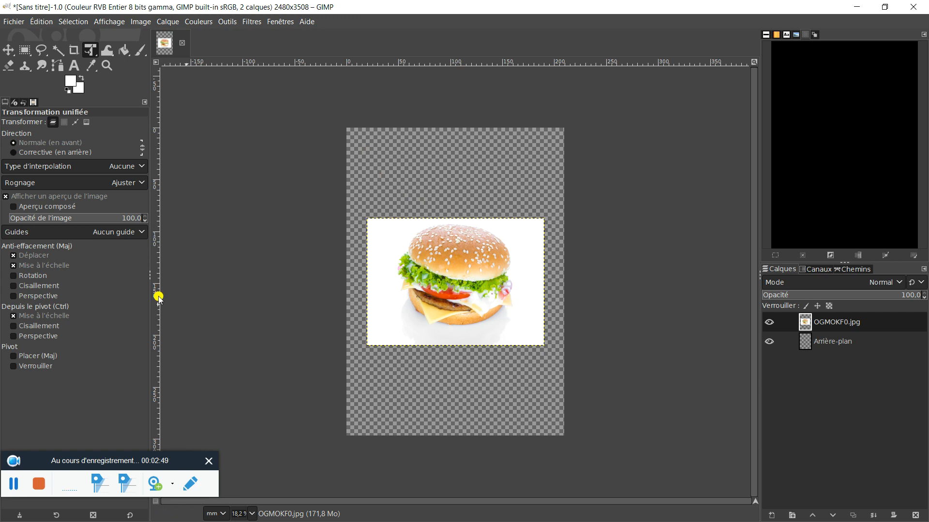
# Erase part of the white background left of the burger with the 2. Hardness 100 brush at size 163.
pyautogui.click(9, 67)
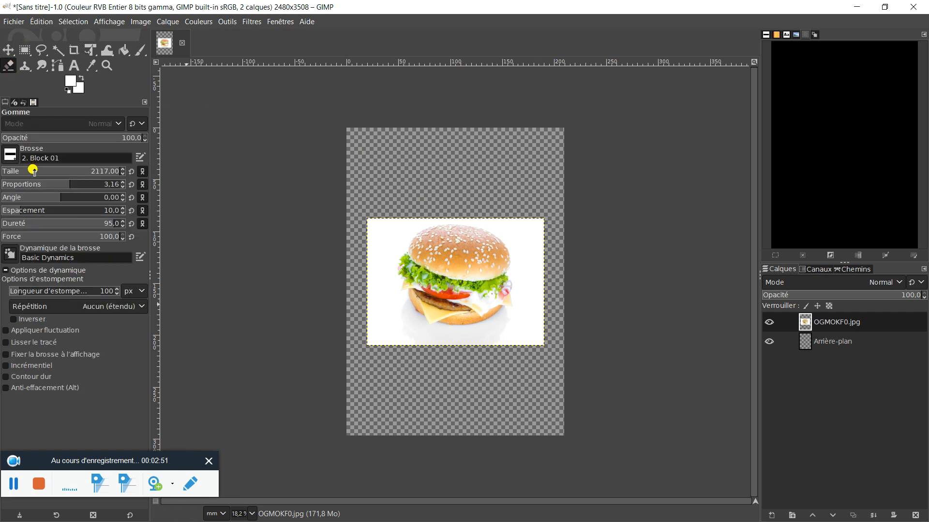
pyautogui.click(10, 155)
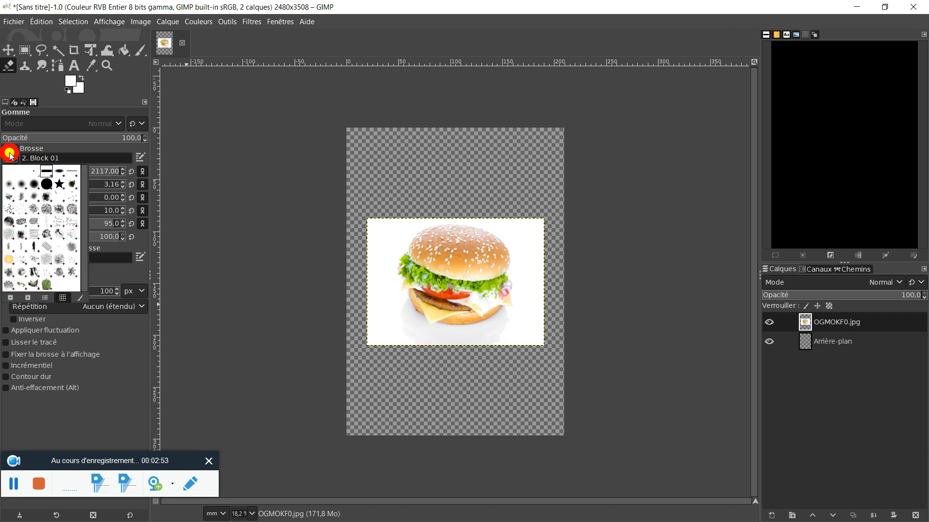
pyautogui.click(46, 184)
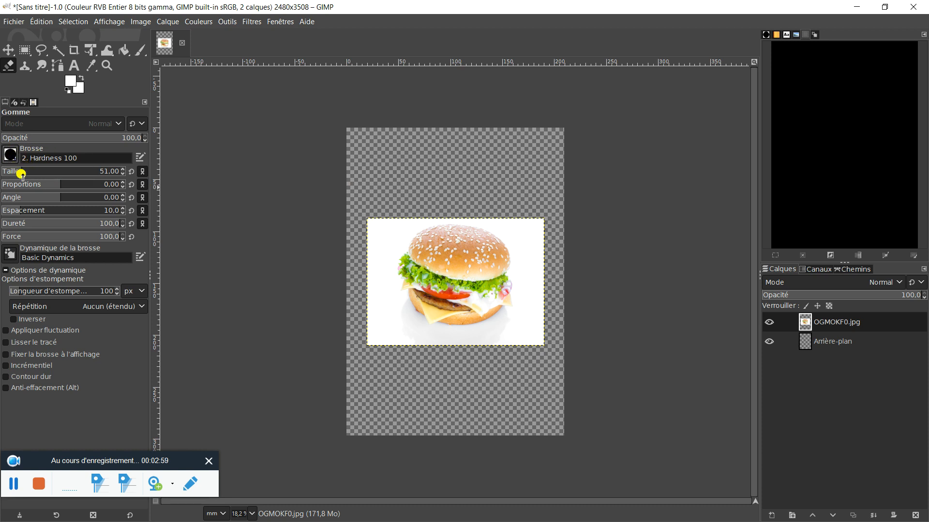
pyautogui.moveTo(21, 172); pyautogui.dragTo(41, 172)
pyautogui.moveTo(395, 225)
pyautogui.mouseDown()
pyautogui.moveTo(381, 275)
pyautogui.moveTo(379, 211)
pyautogui.moveTo(385, 268)
pyautogui.moveTo(395, 218)
pyautogui.moveTo(377, 206)
pyautogui.moveTo(363, 253)
pyautogui.mouseUp()
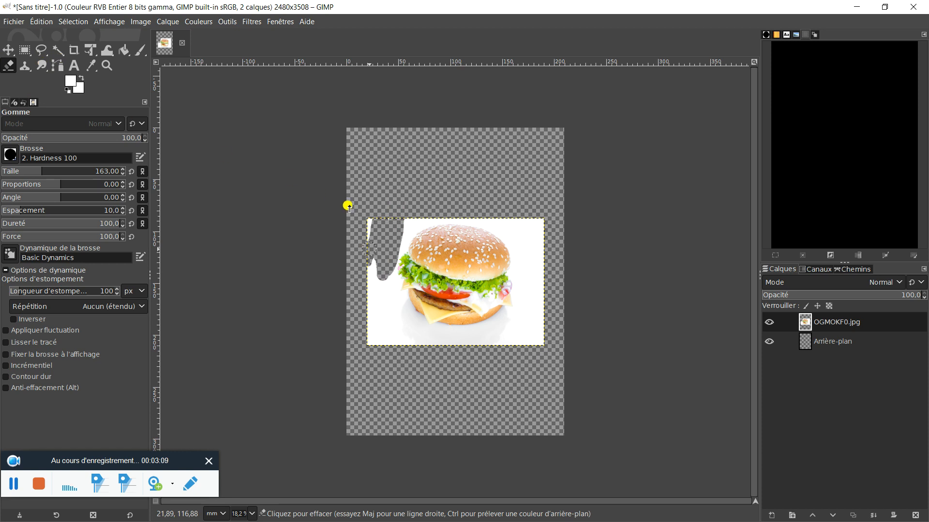
pyautogui.moveTo(368, 219)
pyautogui.mouseDown()
pyautogui.moveTo(368, 242)
pyautogui.moveTo(370, 197)
pyautogui.moveTo(362, 264)
pyautogui.moveTo(364, 297)
pyautogui.moveTo(373, 255)
pyautogui.moveTo(365, 337)
pyautogui.moveTo(365, 304)
pyautogui.moveTo(374, 341)
pyautogui.moveTo(356, 336)
pyautogui.moveTo(364, 350)
pyautogui.moveTo(387, 352)
pyautogui.moveTo(367, 342)
pyautogui.moveTo(381, 348)
pyautogui.moveTo(365, 276)
pyautogui.mouseUp()
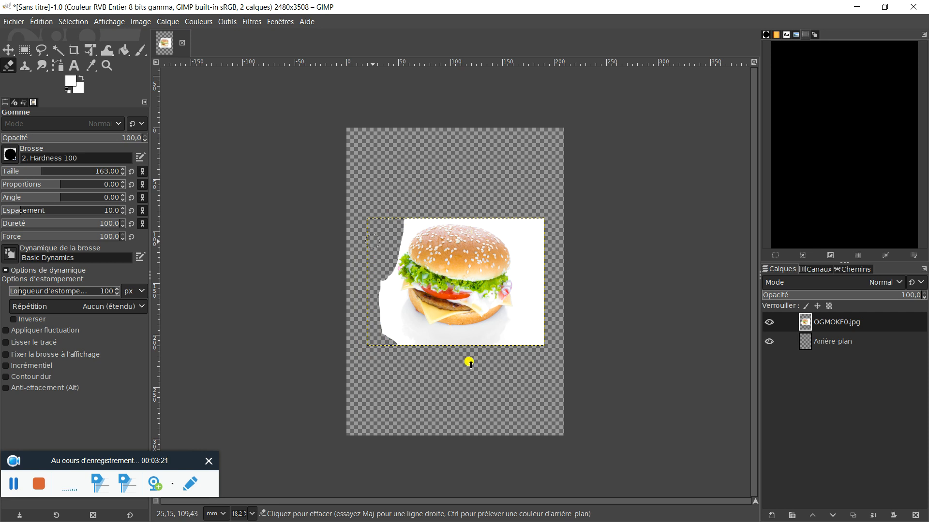
# Select the remaining white background around the burger with the contiguous selection tool and delete it.
pyautogui.click(55, 50)
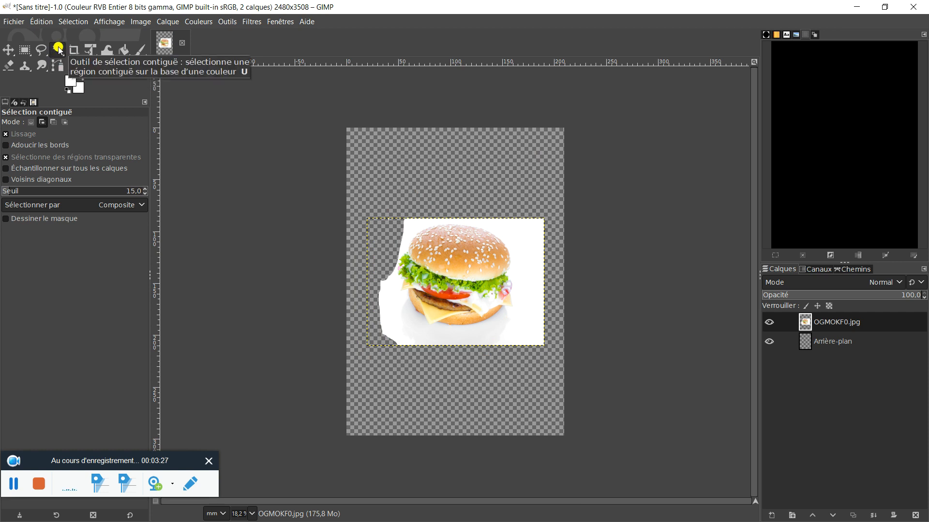
pyautogui.click(519, 236)
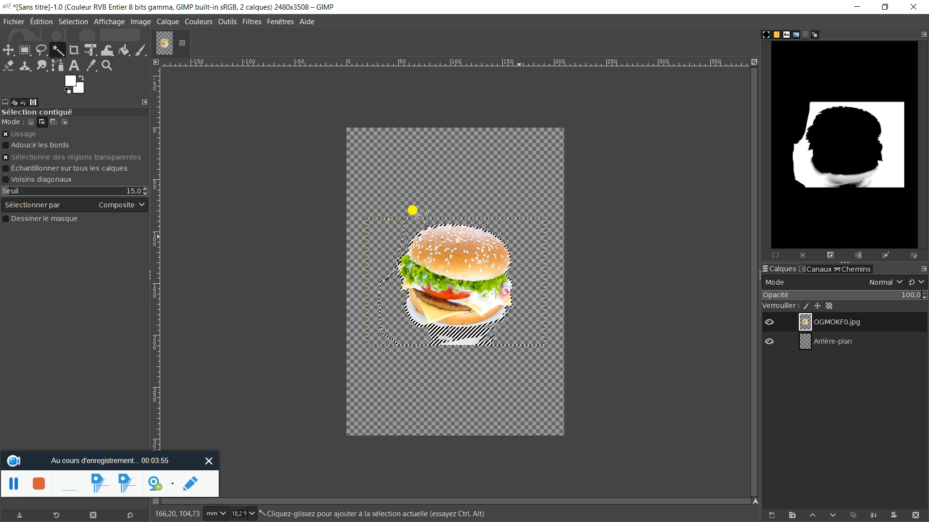
# Clear the current selection around the burger.
pyautogui.rightClick(525, 250)
pyautogui.moveTo(544, 265)
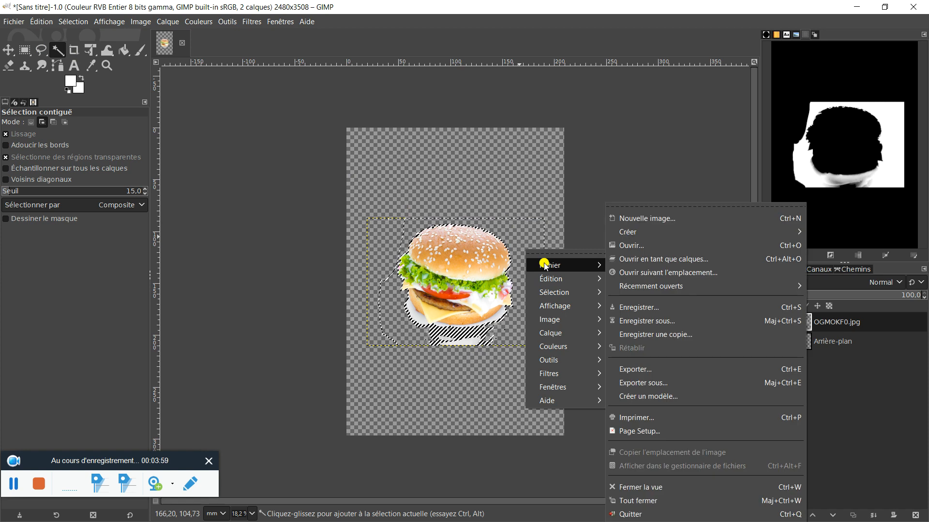
pyautogui.moveTo(554, 282)
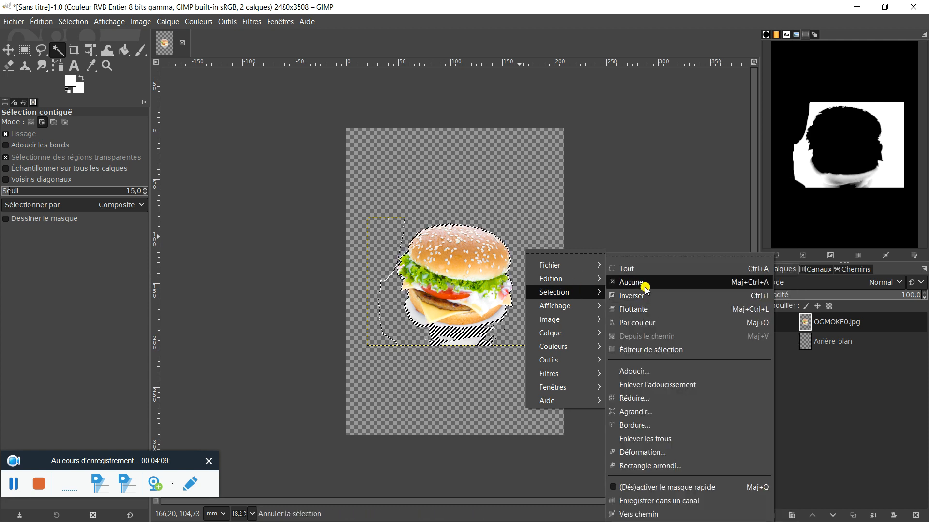
pyautogui.click(644, 282)
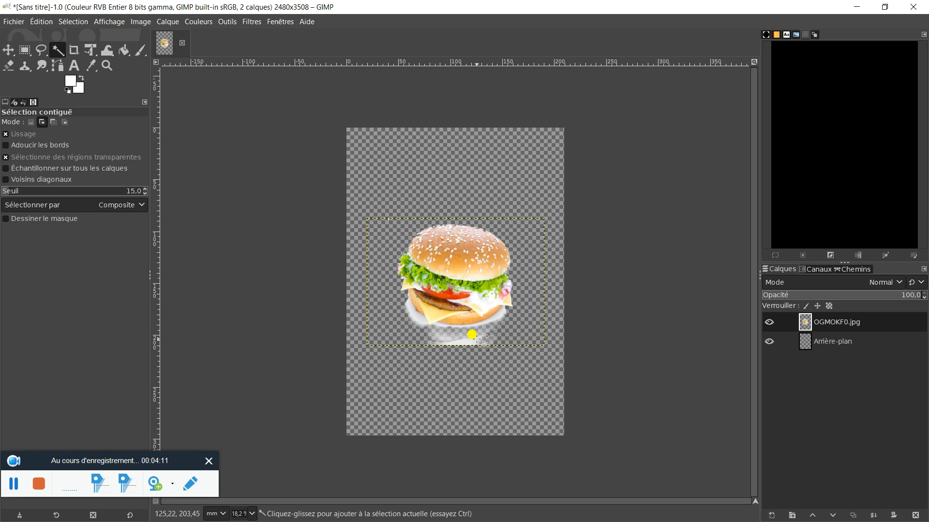
# Select the entire canvas.
pyautogui.click(9, 65)
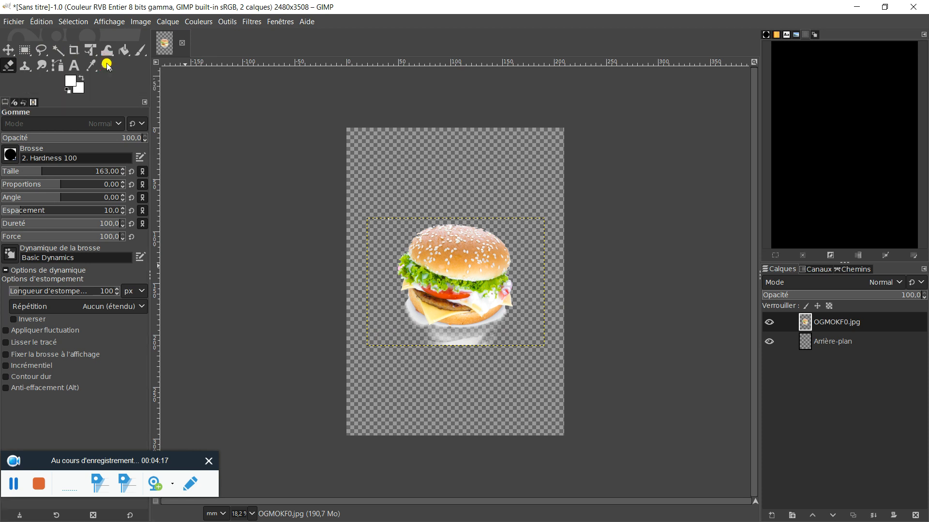
pyautogui.rightClick(387, 270)
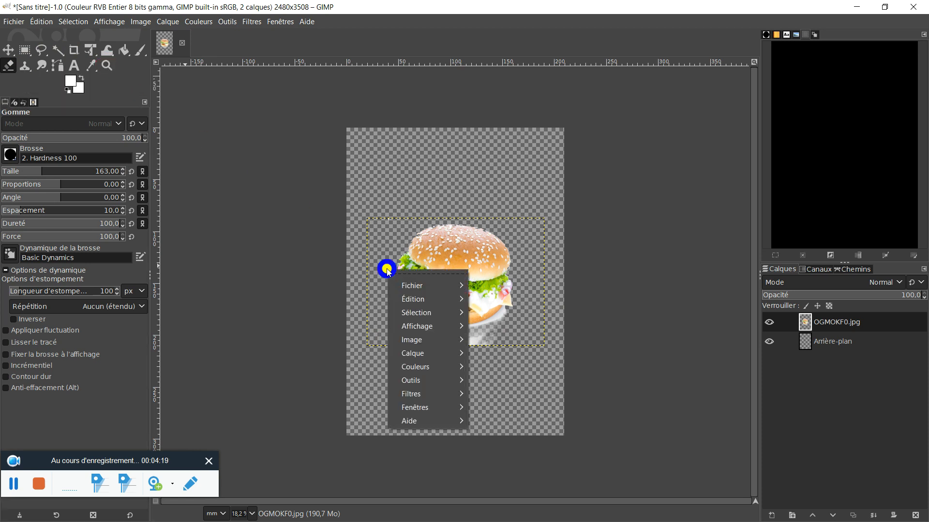
pyautogui.moveTo(421, 316)
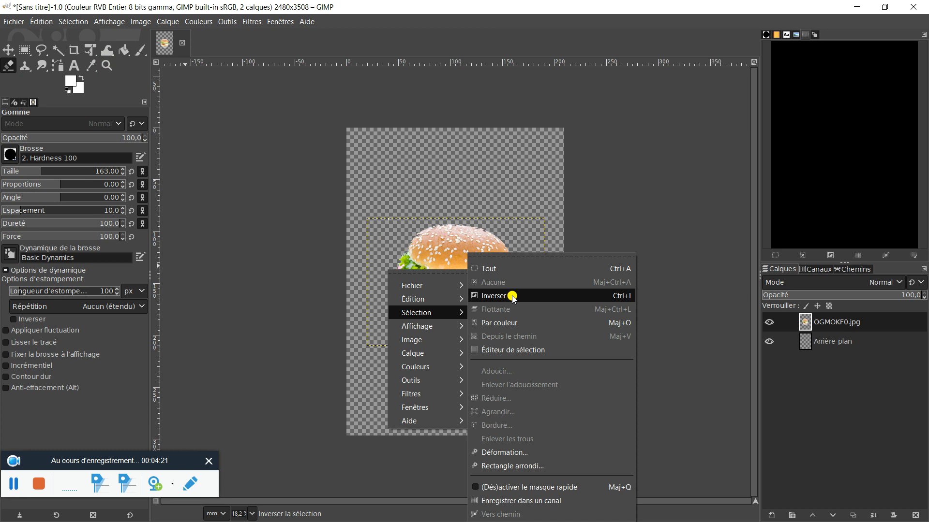
pyautogui.click(506, 269)
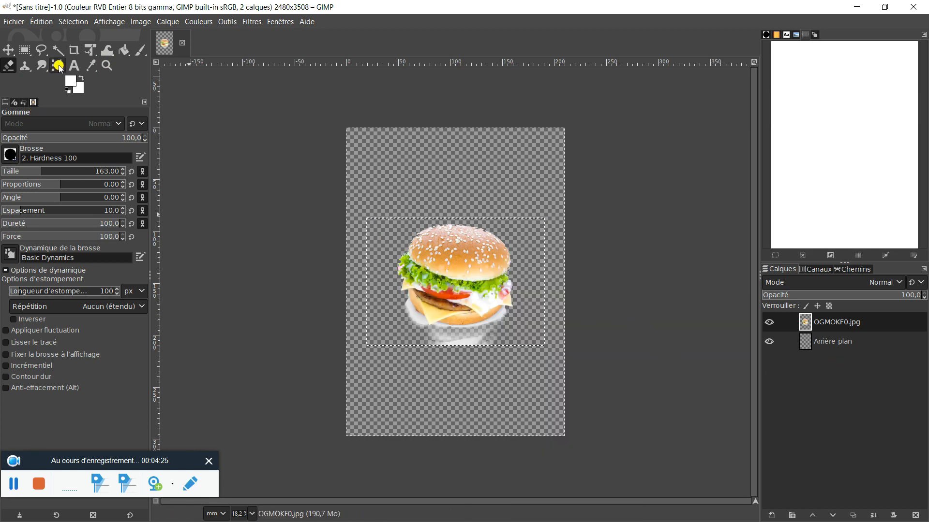
# Undo the whole-canvas selection and erase the grey-white shadow around and below the bottom bun with the 2. Hardness 100 brush at size 163.
pyautogui.click(106, 72)
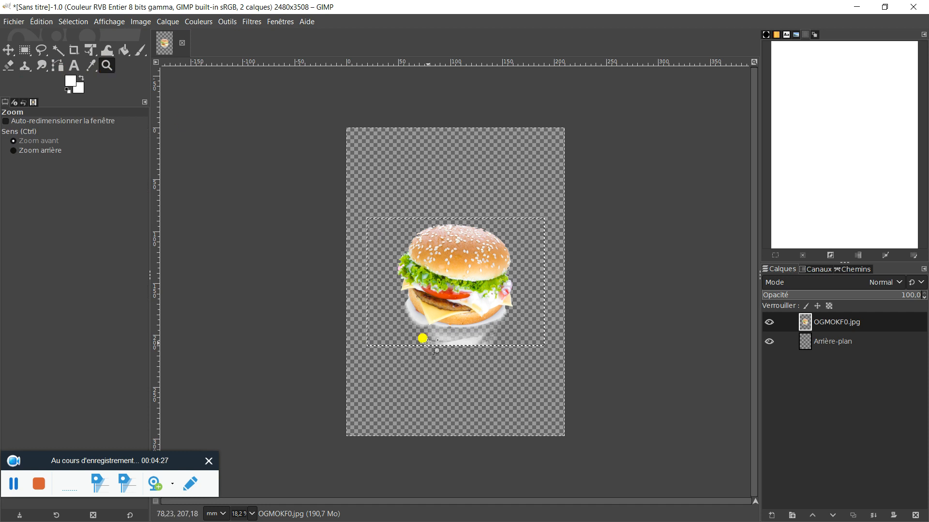
pyautogui.click(455, 341)
pyautogui.click(457, 349)
pyautogui.click(457, 349)
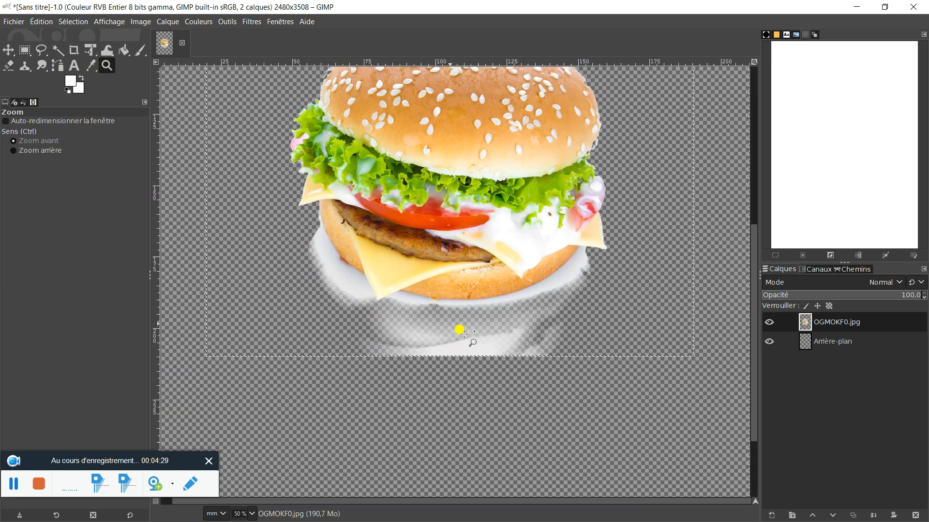
pyautogui.click(463, 331)
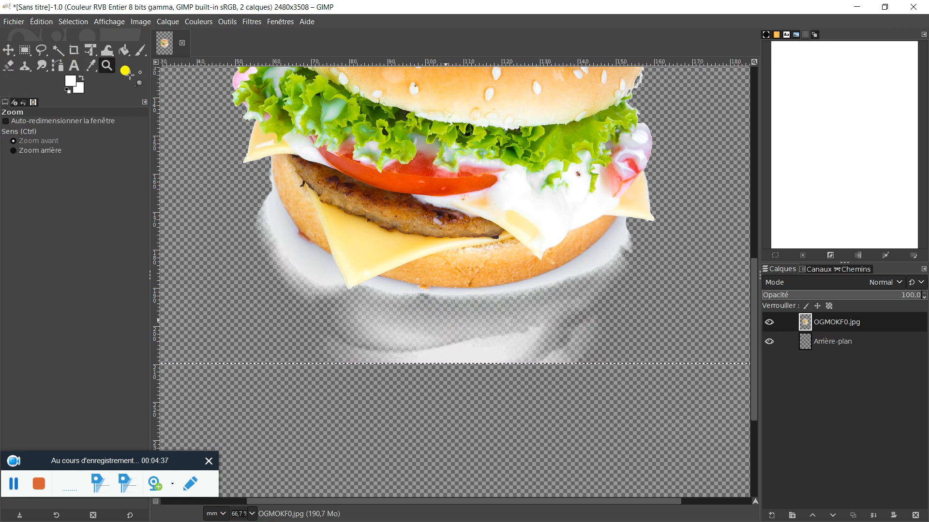
pyautogui.rightClick(333, 290)
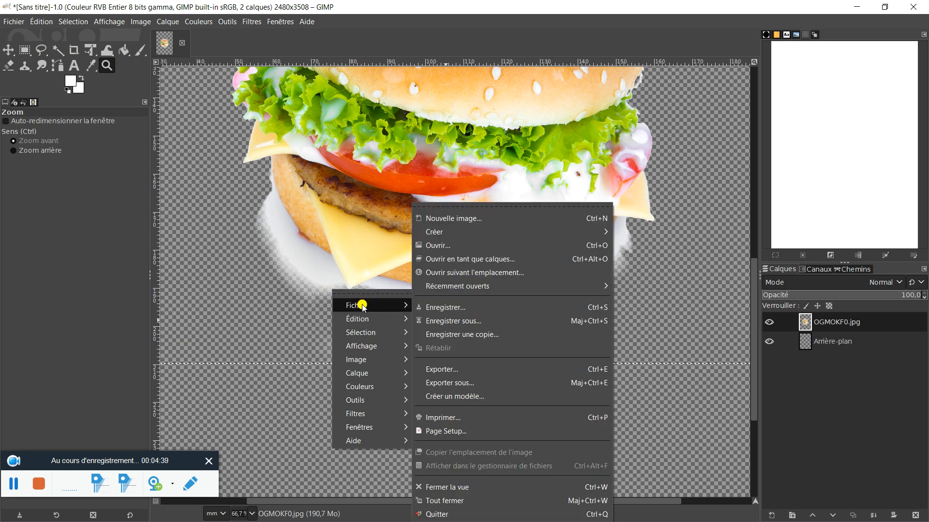
pyautogui.moveTo(361, 323)
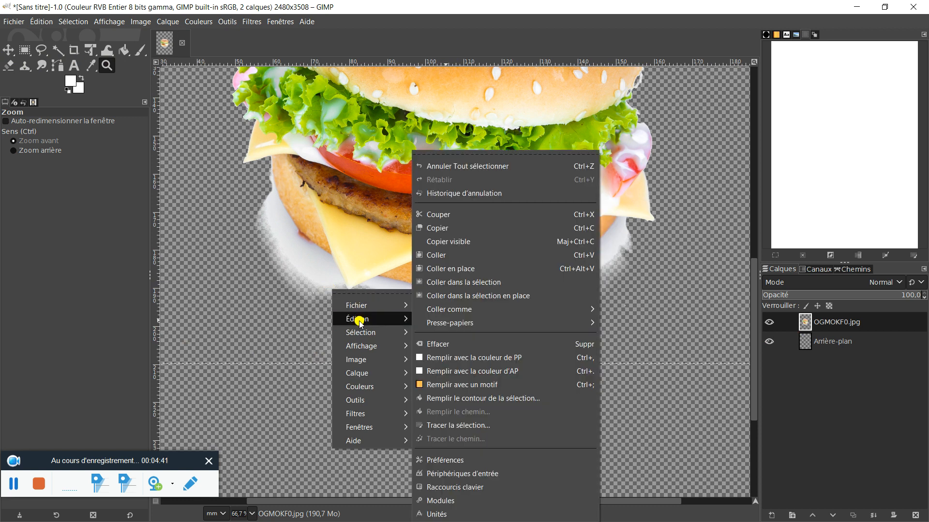
pyautogui.click(493, 166)
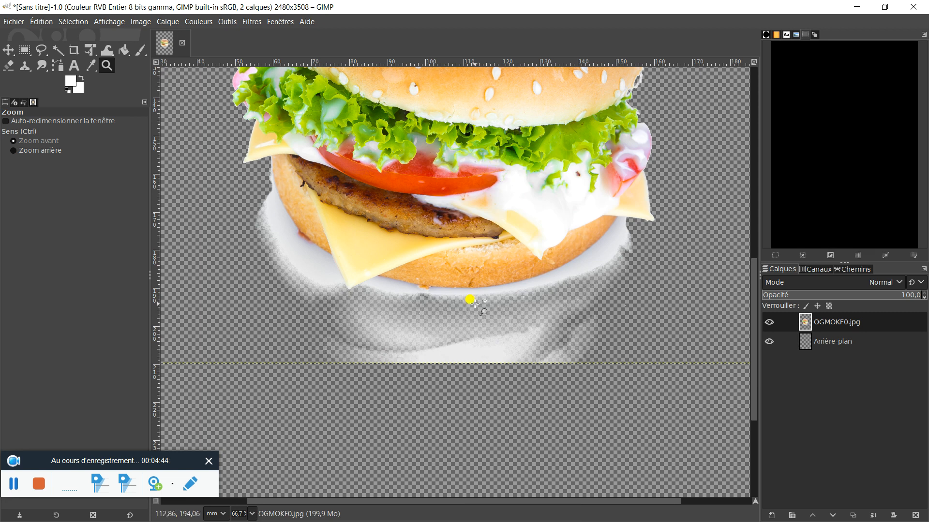
pyautogui.click(8, 66)
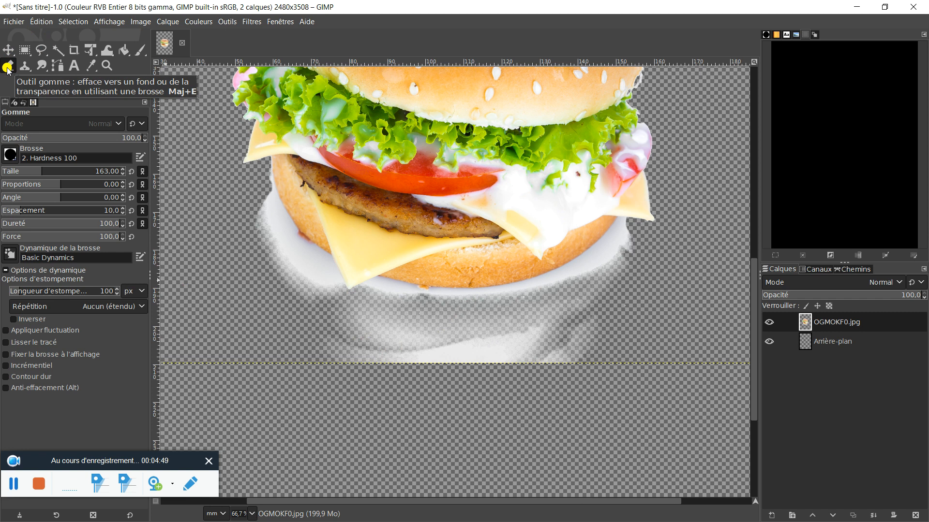
pyautogui.moveTo(585, 328)
pyautogui.mouseDown()
pyautogui.moveTo(338, 346)
pyautogui.moveTo(613, 352)
pyautogui.moveTo(524, 301)
pyautogui.moveTo(595, 274)
pyautogui.moveTo(623, 240)
pyautogui.moveTo(517, 305)
pyautogui.moveTo(353, 311)
pyautogui.moveTo(325, 305)
pyautogui.moveTo(316, 280)
pyautogui.moveTo(274, 247)
pyautogui.moveTo(245, 199)
pyautogui.moveTo(337, 323)
pyautogui.moveTo(382, 306)
pyautogui.moveTo(374, 305)
pyautogui.moveTo(490, 318)
pyautogui.moveTo(604, 306)
pyautogui.moveTo(639, 266)
pyautogui.moveTo(628, 247)
pyautogui.moveTo(627, 263)
pyautogui.mouseUp()
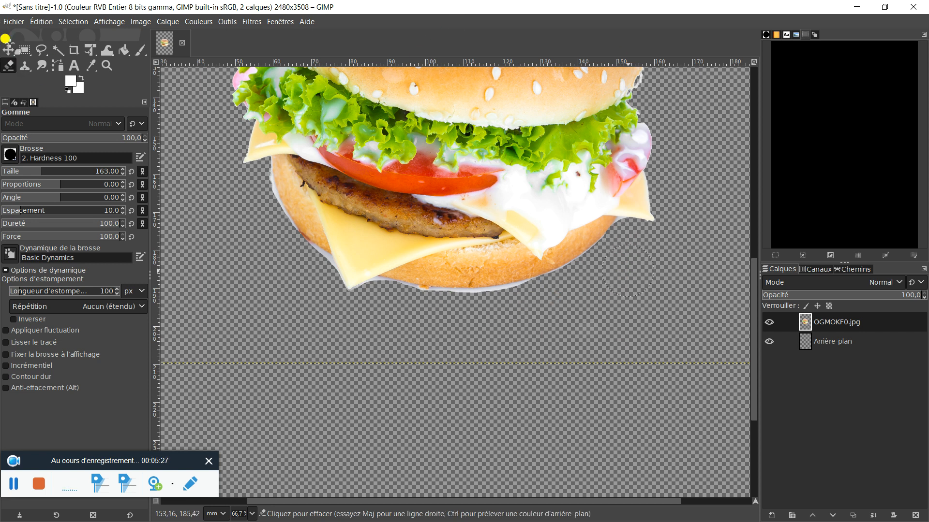
# Examine the burger cut-out on the whole page for leftover background fragments.
pyautogui.rightClick(499, 287)
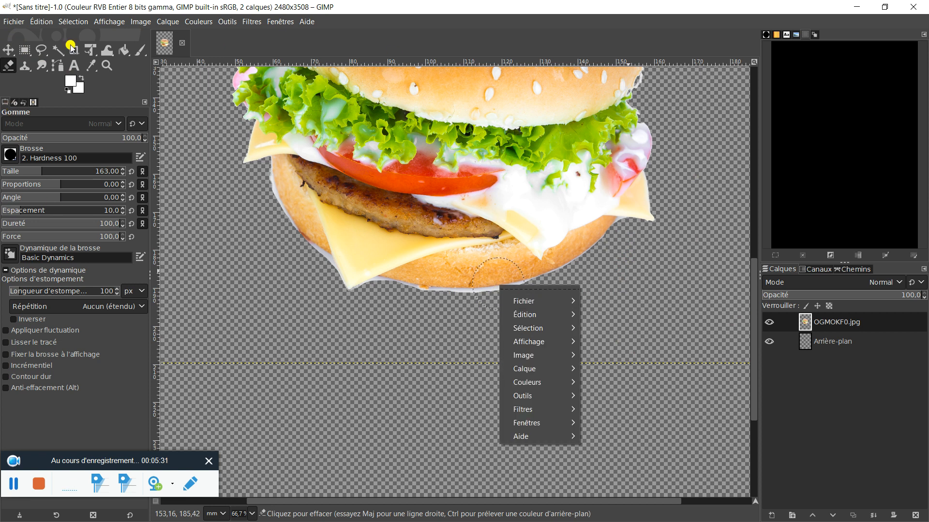
pyautogui.click(105, 63)
pyautogui.click(106, 65)
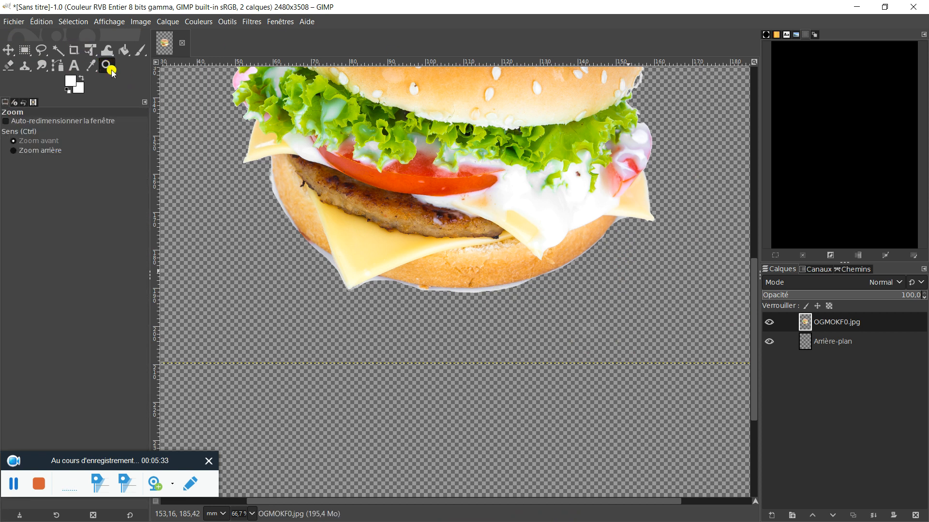
pyautogui.rightClick(571, 318)
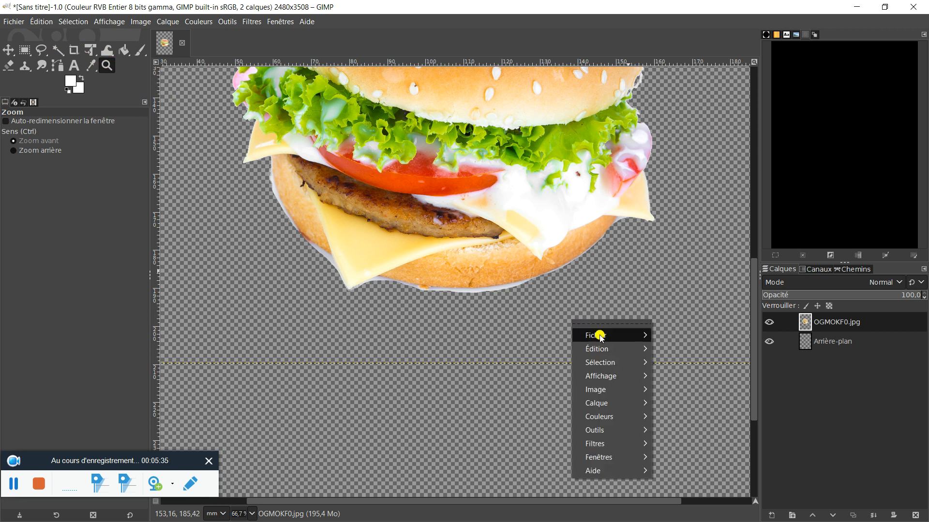
pyautogui.moveTo(596, 334)
pyautogui.click(894, 373)
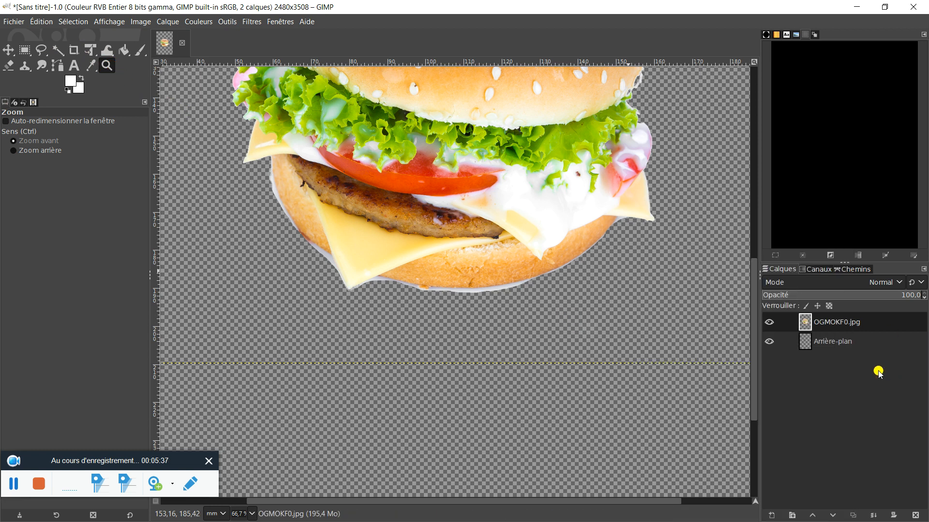
pyautogui.click(849, 344)
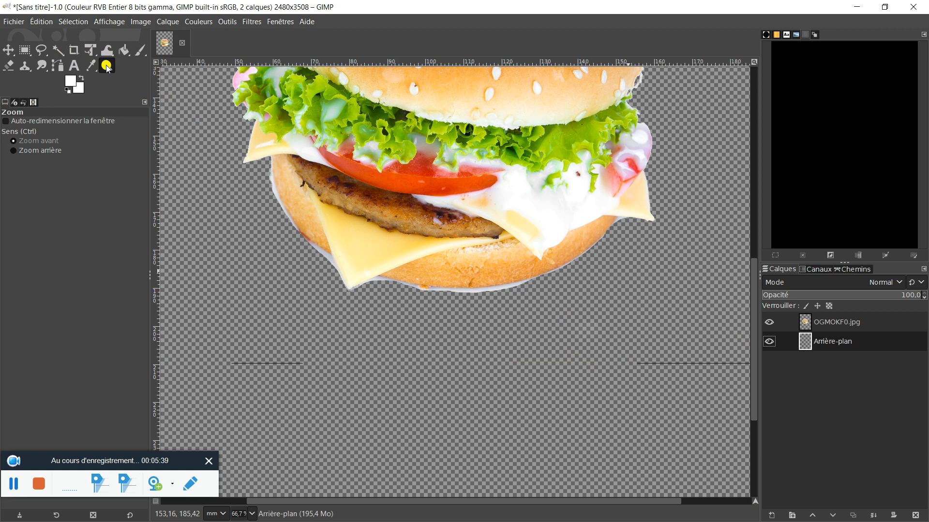
pyautogui.click(47, 151)
pyautogui.click(449, 239)
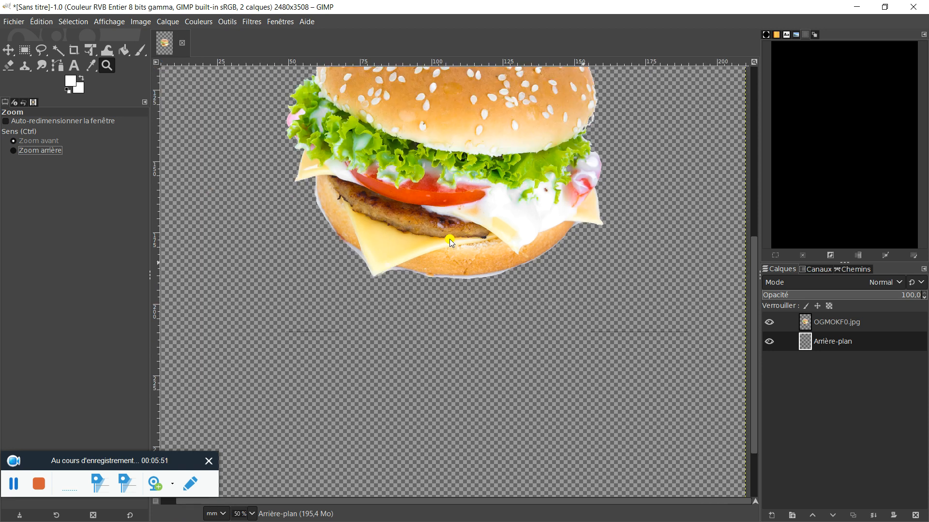
pyautogui.click(449, 239)
pyautogui.click(448, 239)
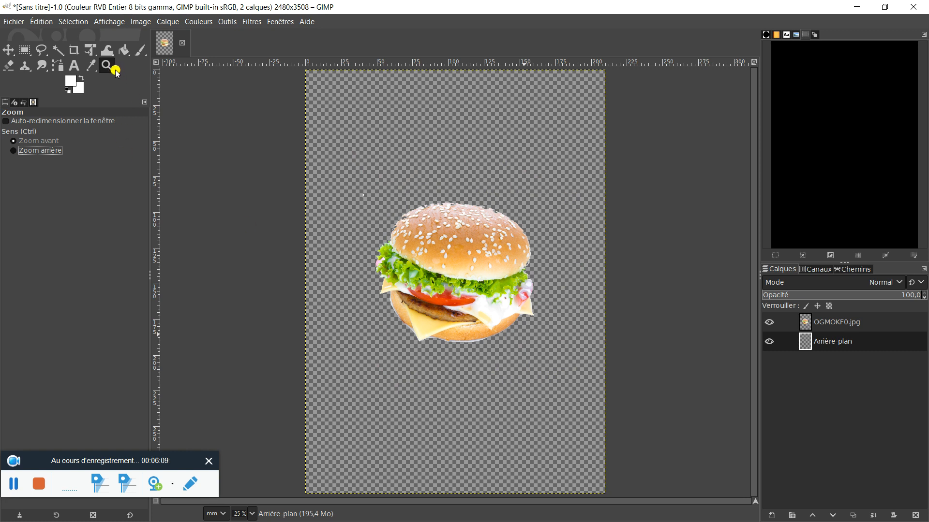
# Make the OGMOKF0.jpg layer active and select everything.
pyautogui.click(865, 325)
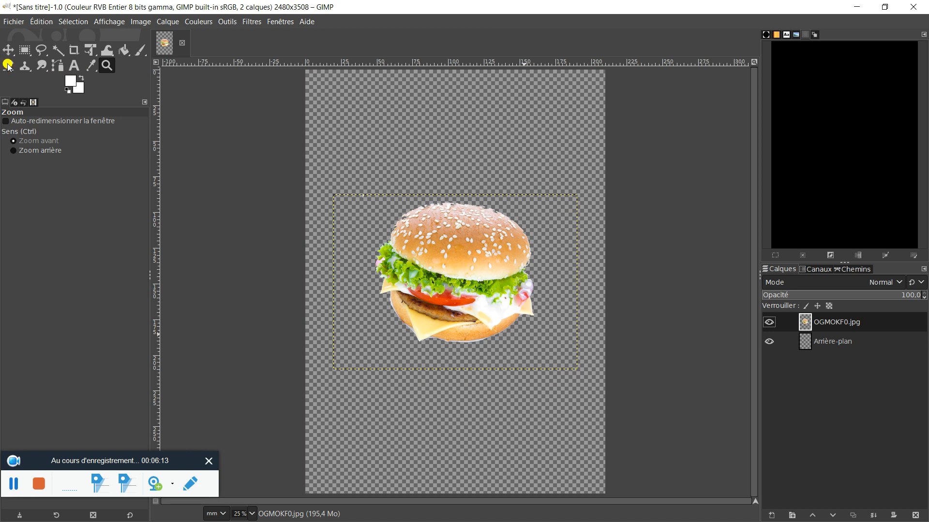
pyautogui.rightClick(568, 274)
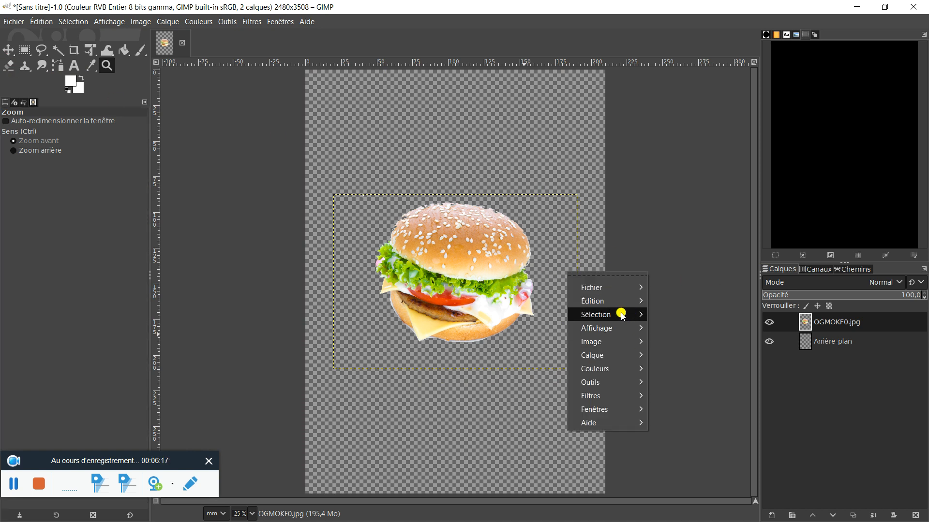
pyautogui.moveTo(621, 315)
pyautogui.click(688, 270)
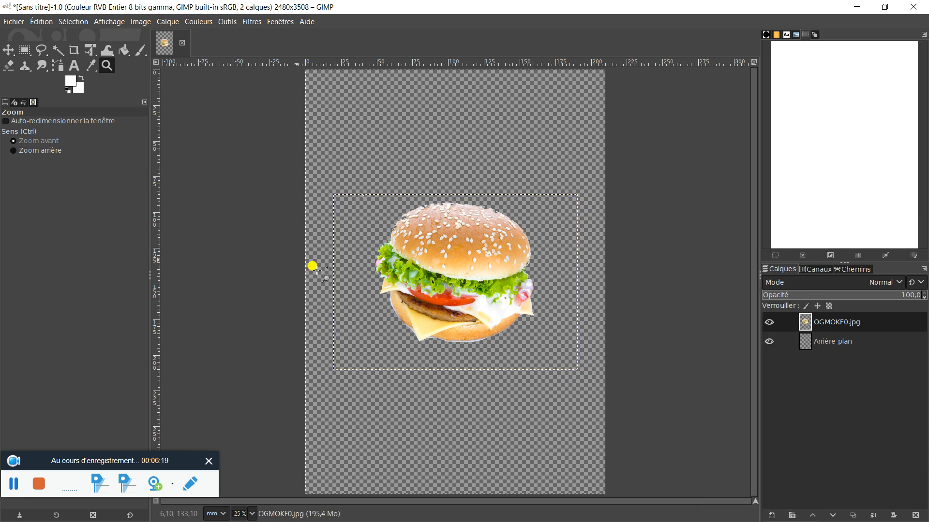
# Clear the selection and erase the stray white speck at the upper edge of the burger layer with the Eraser.
pyautogui.click(8, 67)
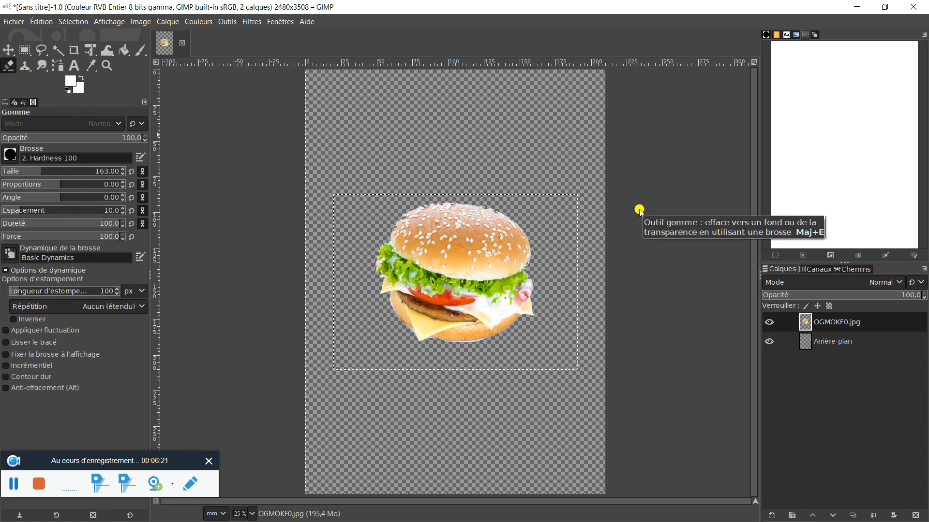
pyautogui.doubleClick(847, 322)
pyautogui.click(783, 323)
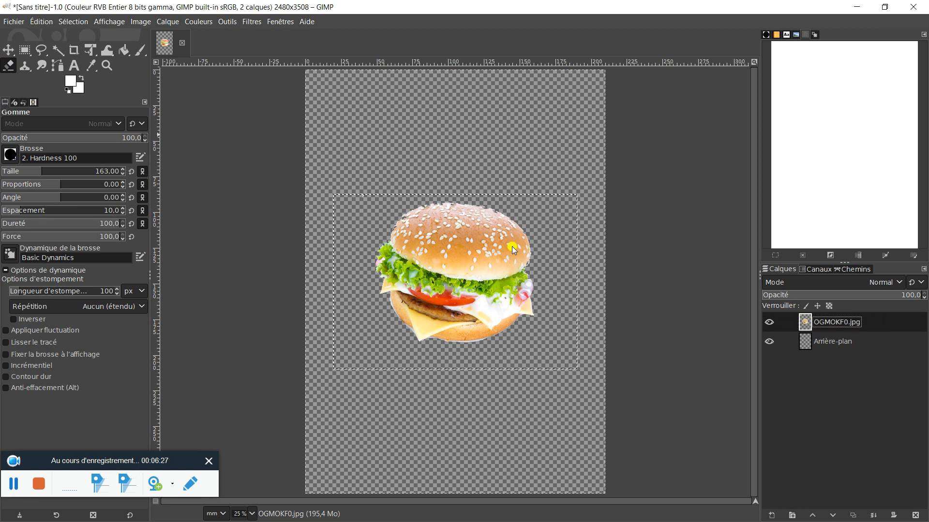
pyautogui.click(377, 211)
pyautogui.rightClick(378, 212)
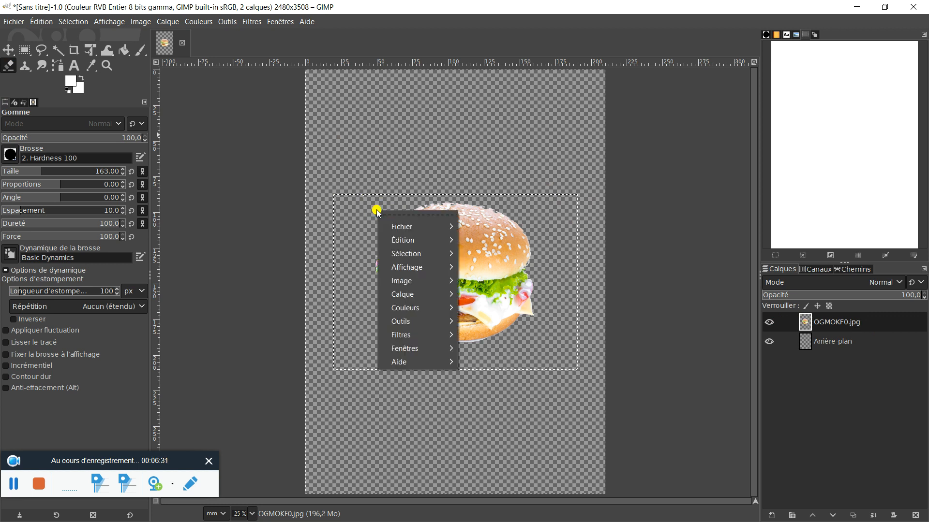
pyautogui.moveTo(402, 227)
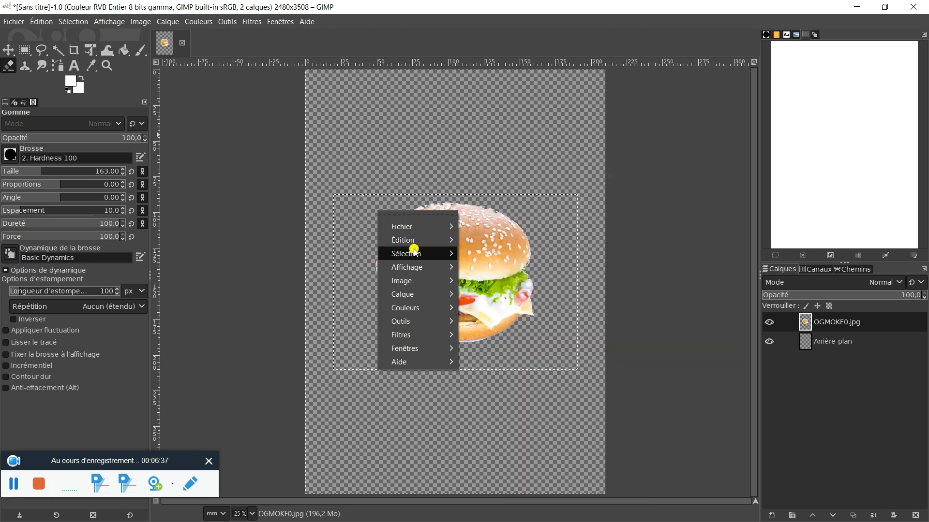
pyautogui.click(490, 270)
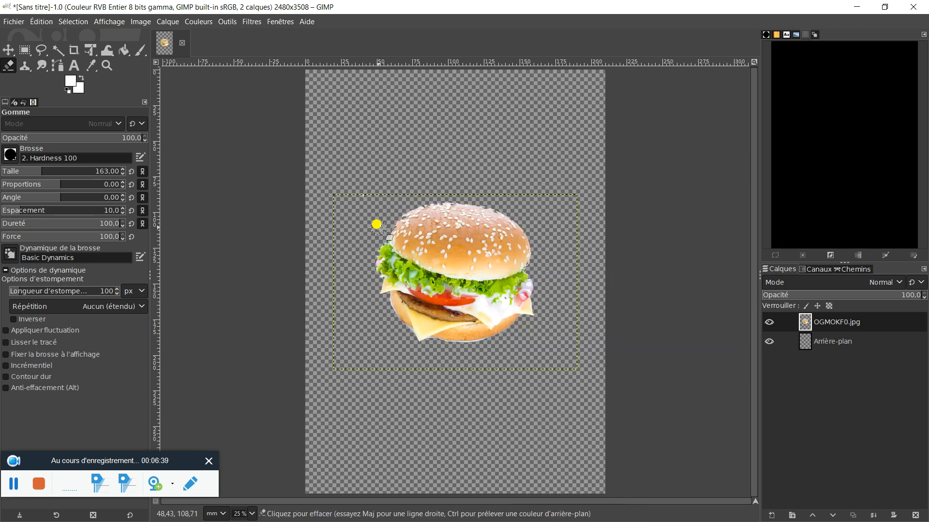
pyautogui.click(376, 191)
pyautogui.moveTo(377, 192)
pyautogui.mouseDown()
pyautogui.moveTo(583, 197)
pyautogui.moveTo(581, 352)
pyautogui.moveTo(557, 373)
pyautogui.moveTo(344, 366)
pyautogui.moveTo(330, 272)
pyautogui.moveTo(336, 188)
pyautogui.mouseUp()
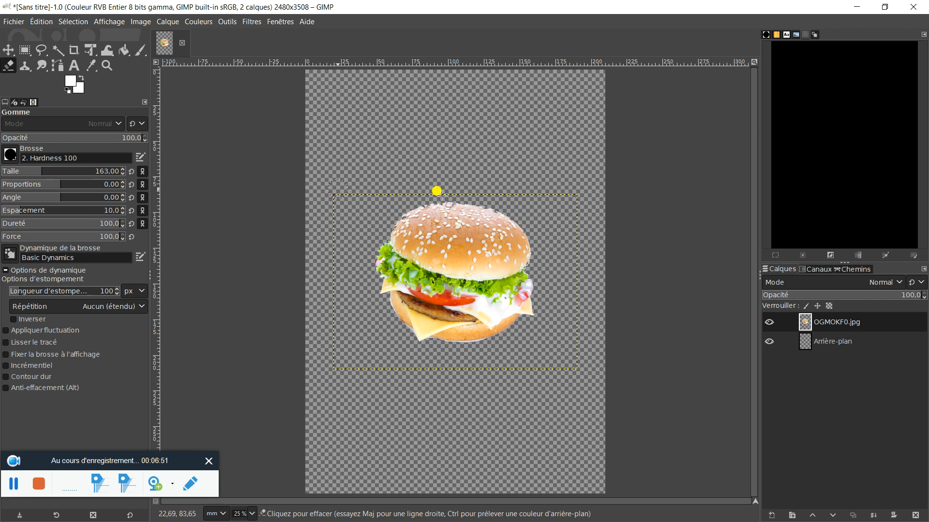
# Make the Arrière-plan layer active and paint a black band across the page's upper edge with the Paintbrush at size 450.
pyautogui.moveTo(804, 322); pyautogui.dragTo(840, 339)
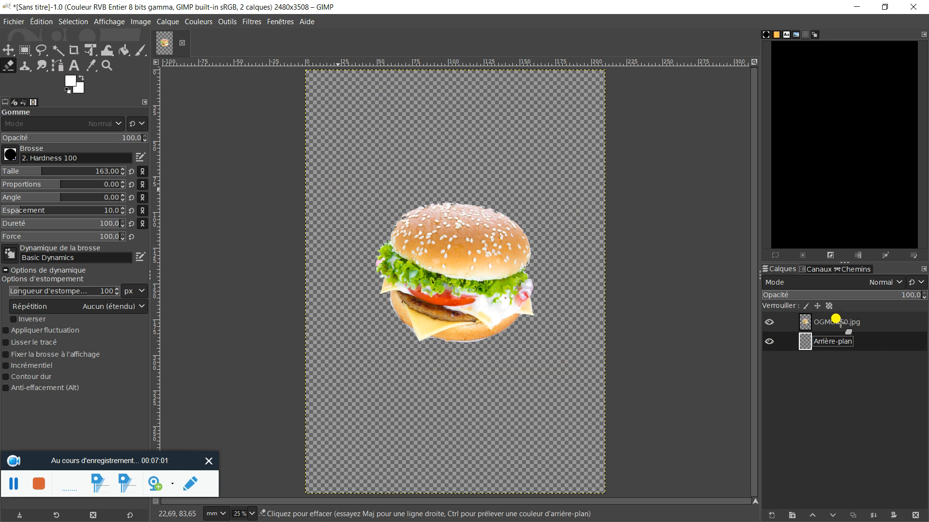
pyautogui.click(67, 77)
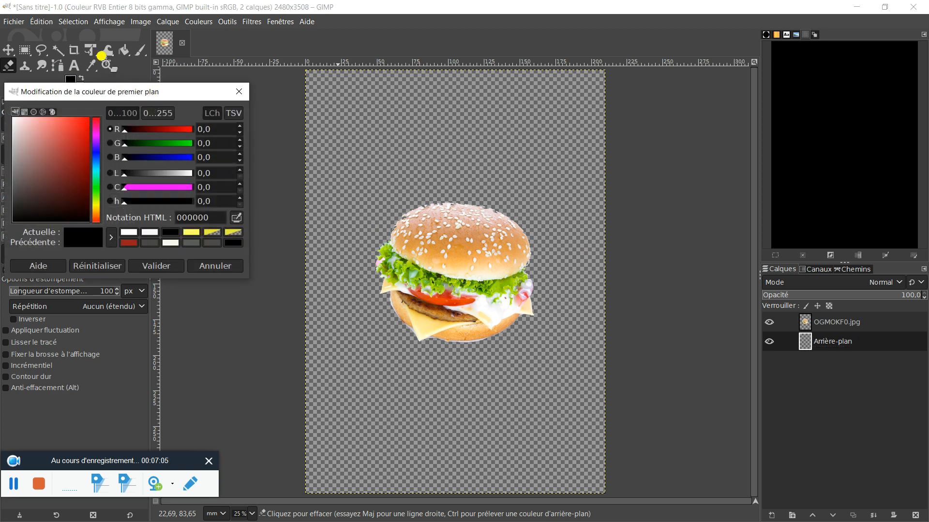
pyautogui.click(237, 91)
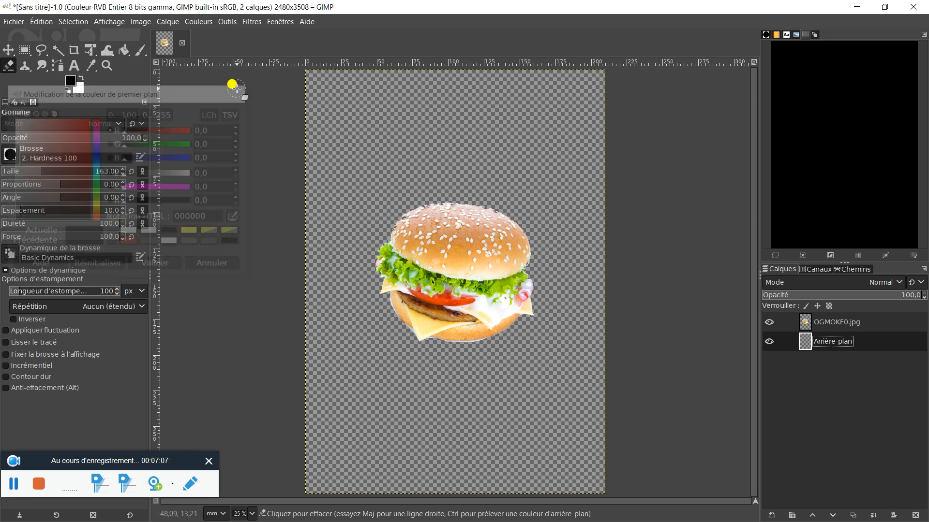
pyautogui.click(143, 52)
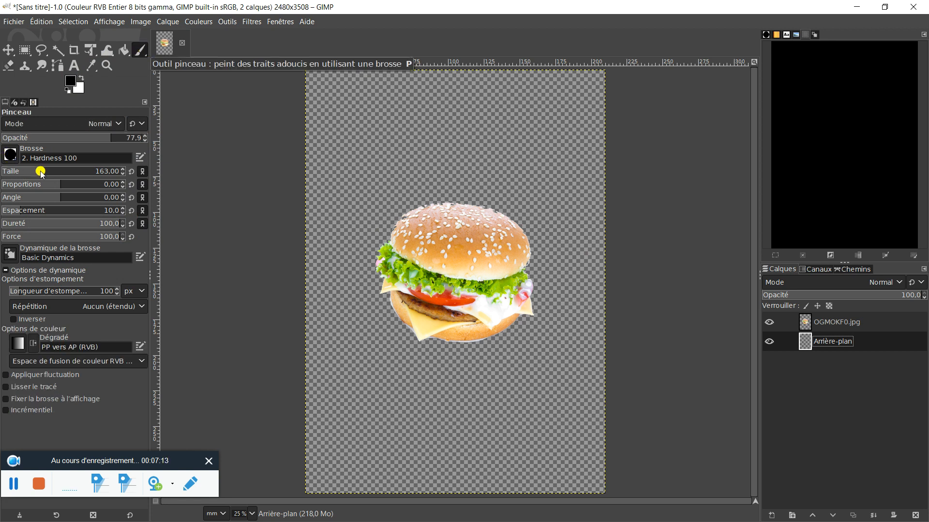
pyautogui.moveTo(41, 173); pyautogui.dragTo(75, 172)
pyautogui.moveTo(321, 83)
pyautogui.mouseDown()
pyautogui.moveTo(592, 107)
pyautogui.moveTo(624, 103)
pyautogui.moveTo(515, 77)
pyautogui.moveTo(378, 82)
pyautogui.moveTo(641, 80)
pyautogui.moveTo(543, 93)
pyautogui.moveTo(596, 79)
pyautogui.moveTo(518, 78)
pyautogui.mouseUp()
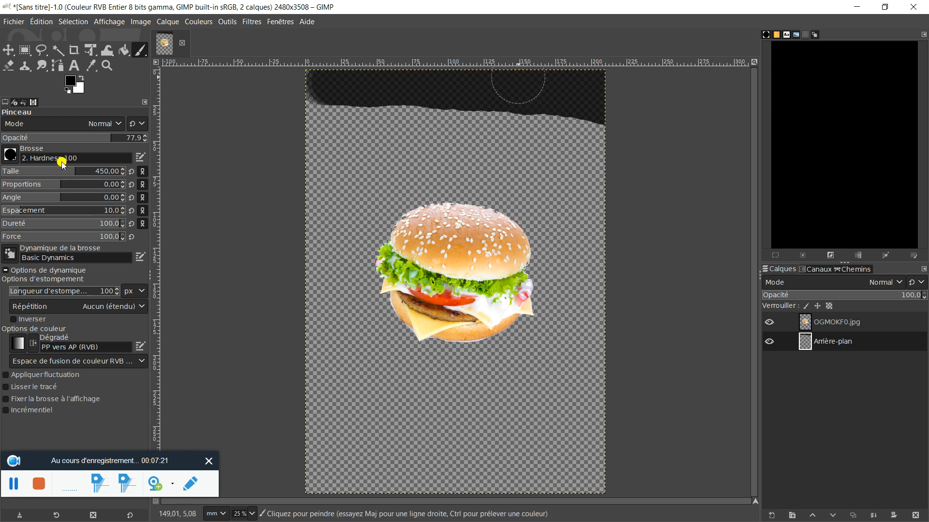
# Paint the rest of the Arrière-plan layer black at opacity 100, enlarging the brush to size 801 for the area around and below the burger.
pyautogui.moveTo(113, 137); pyautogui.dragTo(183, 136)
pyautogui.moveTo(595, 97)
pyautogui.mouseDown()
pyautogui.moveTo(287, 91)
pyautogui.moveTo(458, 78)
pyautogui.moveTo(639, 80)
pyautogui.moveTo(576, 121)
pyautogui.moveTo(285, 108)
pyautogui.moveTo(574, 123)
pyautogui.moveTo(611, 138)
pyautogui.moveTo(289, 127)
pyautogui.moveTo(257, 134)
pyautogui.moveTo(494, 150)
pyautogui.moveTo(624, 172)
pyautogui.moveTo(266, 168)
pyautogui.moveTo(468, 149)
pyautogui.moveTo(300, 147)
pyautogui.moveTo(524, 154)
pyautogui.moveTo(472, 161)
pyautogui.moveTo(544, 184)
pyautogui.moveTo(452, 178)
pyautogui.moveTo(487, 181)
pyautogui.moveTo(492, 194)
pyautogui.moveTo(457, 189)
pyautogui.mouseUp()
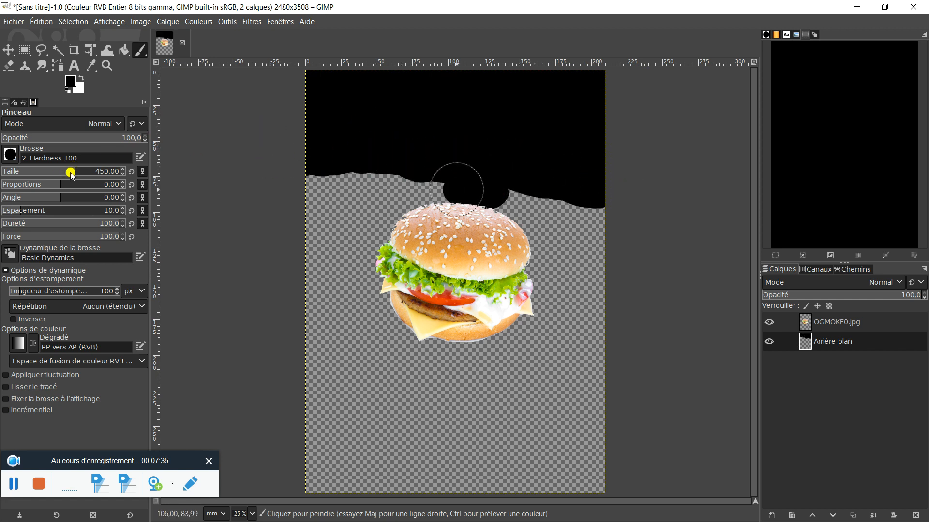
pyautogui.moveTo(76, 171); pyautogui.dragTo(120, 175)
pyautogui.moveTo(594, 225)
pyautogui.mouseDown()
pyautogui.moveTo(564, 216)
pyautogui.moveTo(332, 216)
pyautogui.moveTo(383, 189)
pyautogui.moveTo(313, 180)
pyautogui.moveTo(362, 251)
pyautogui.moveTo(646, 250)
pyautogui.moveTo(361, 263)
pyautogui.moveTo(443, 280)
pyautogui.moveTo(632, 290)
pyautogui.moveTo(325, 311)
pyautogui.moveTo(587, 338)
pyautogui.moveTo(439, 357)
pyautogui.moveTo(296, 356)
pyautogui.moveTo(571, 372)
pyautogui.moveTo(503, 394)
pyautogui.moveTo(296, 394)
pyautogui.moveTo(644, 435)
pyautogui.moveTo(372, 440)
pyautogui.moveTo(603, 437)
pyautogui.moveTo(392, 428)
pyautogui.moveTo(536, 440)
pyautogui.moveTo(590, 479)
pyautogui.moveTo(373, 463)
pyautogui.moveTo(306, 468)
pyautogui.mouseUp()
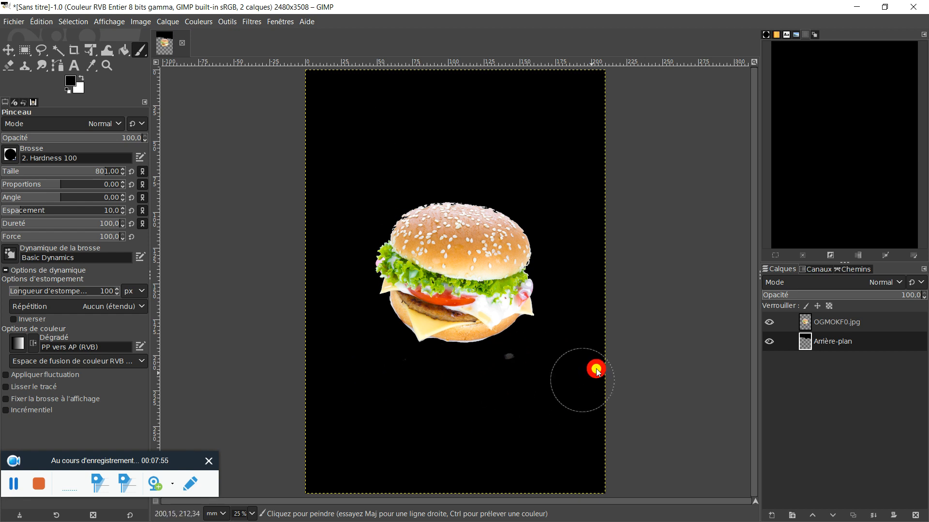
pyautogui.moveTo(333, 469)
pyautogui.mouseDown()
pyautogui.moveTo(315, 132)
pyautogui.moveTo(530, 77)
pyautogui.moveTo(597, 293)
pyautogui.mouseUp()
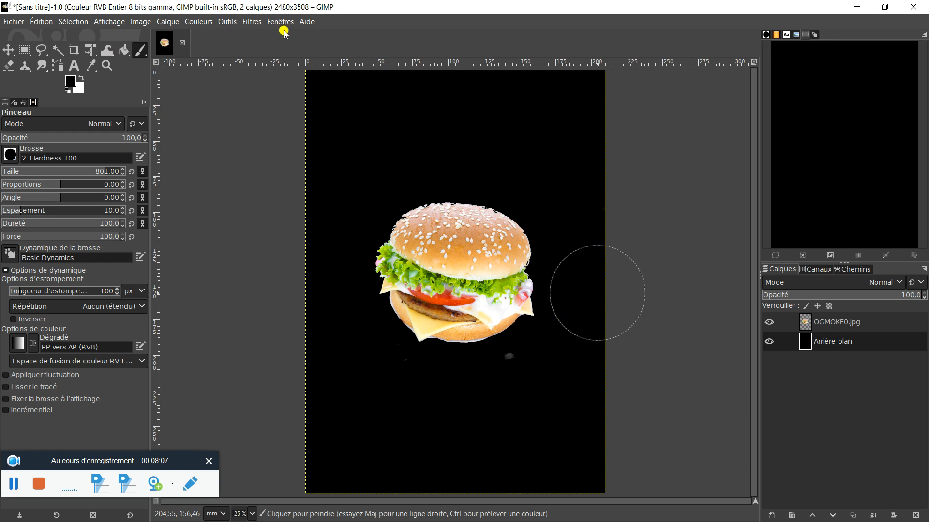
# Apply the Supernova filter with radius 242 to the Arrière-plan layer, and make the OGMOKF0.jpg layer active.
pyautogui.click(253, 21)
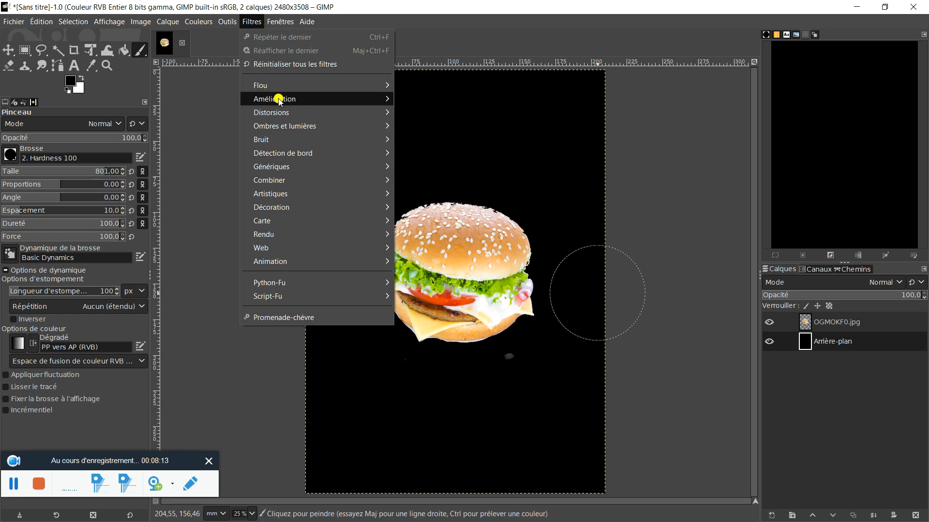
pyautogui.moveTo(279, 101)
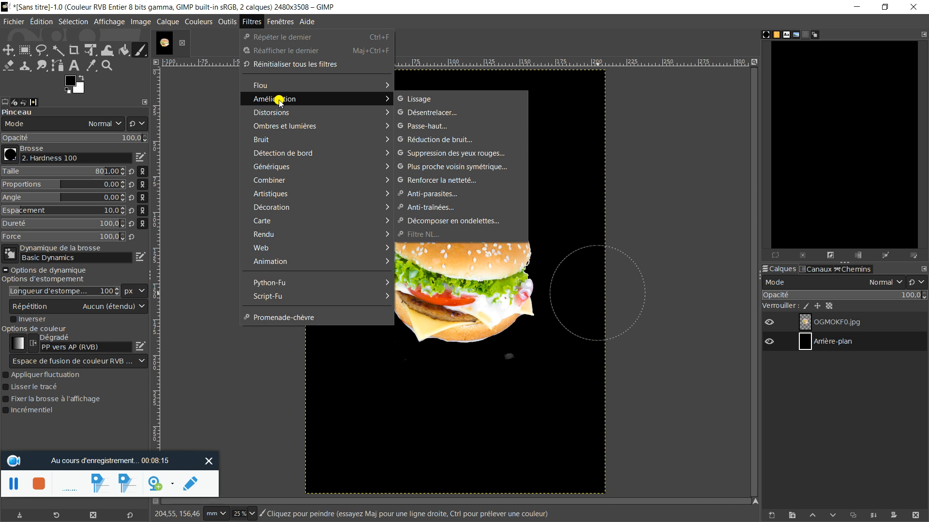
pyautogui.moveTo(294, 128)
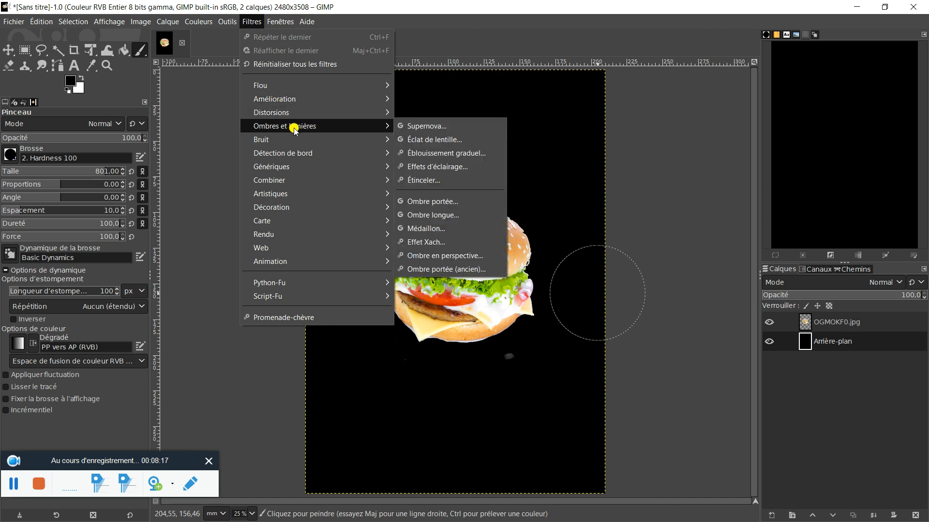
pyautogui.click(444, 125)
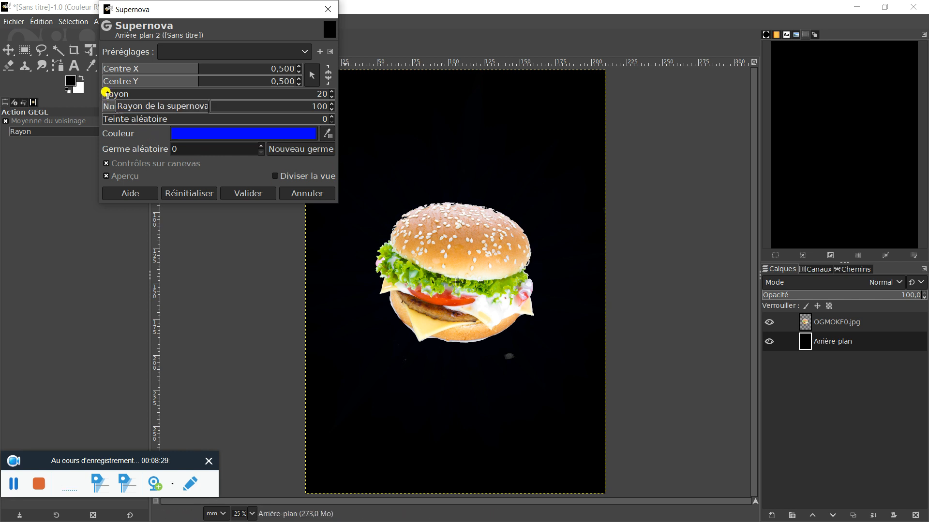
pyautogui.moveTo(106, 93); pyautogui.dragTo(146, 94)
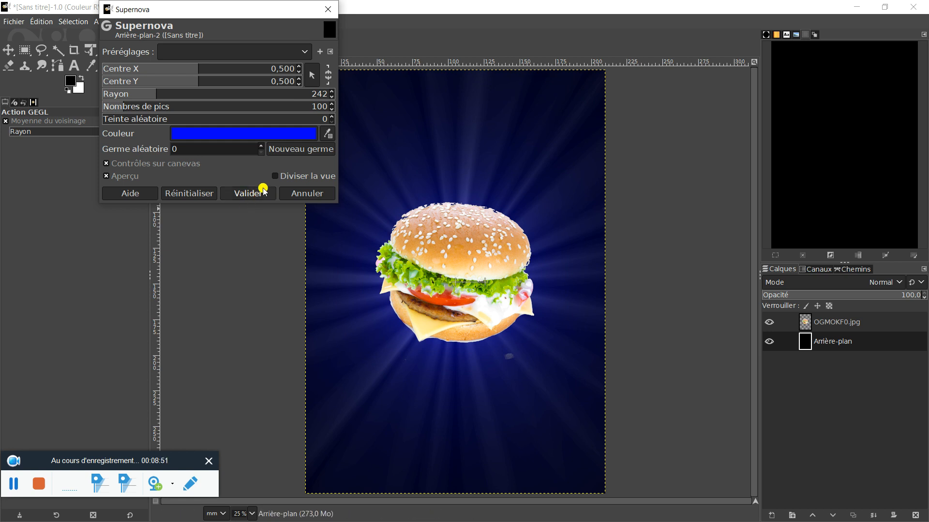
pyautogui.click(248, 193)
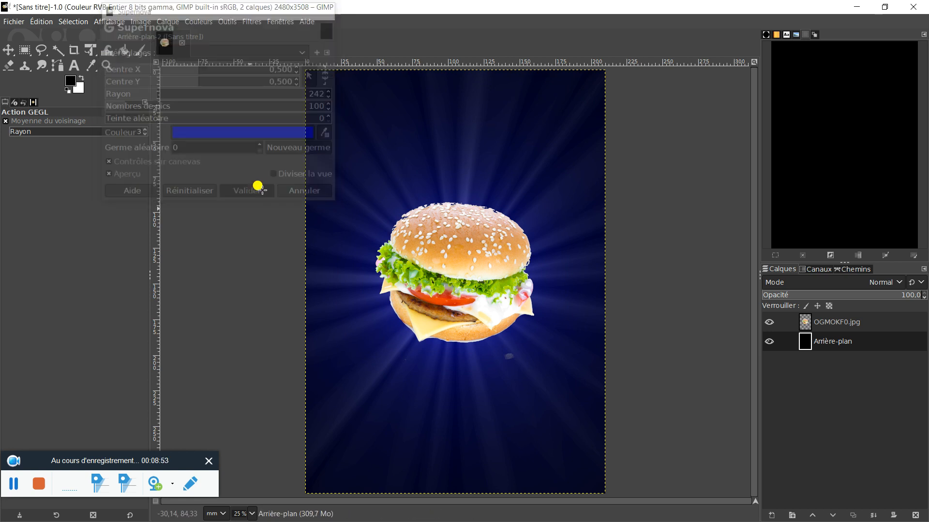
pyautogui.click(870, 324)
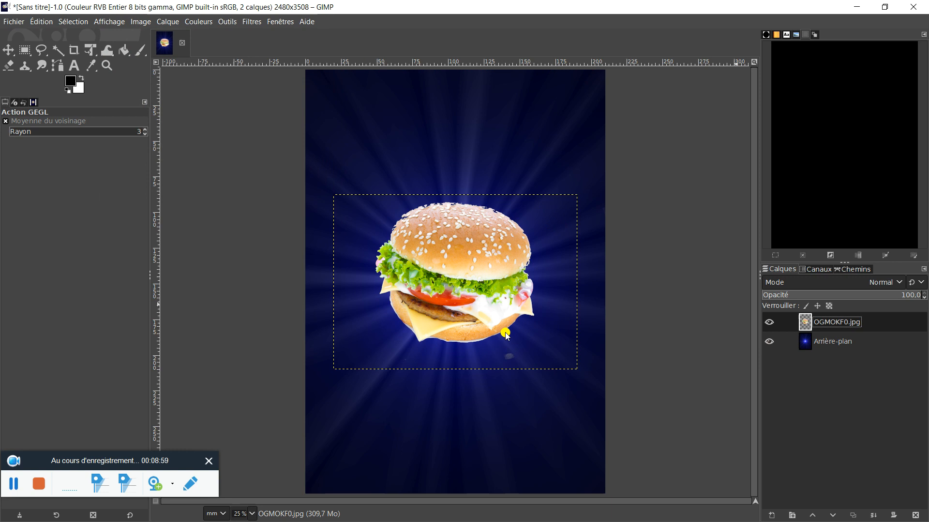
pyautogui.click(252, 22)
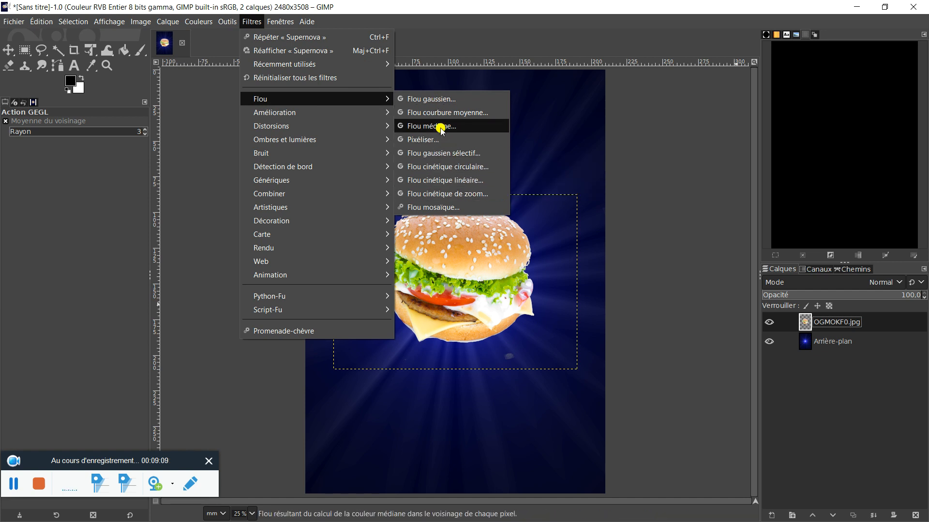
pyautogui.click(437, 102)
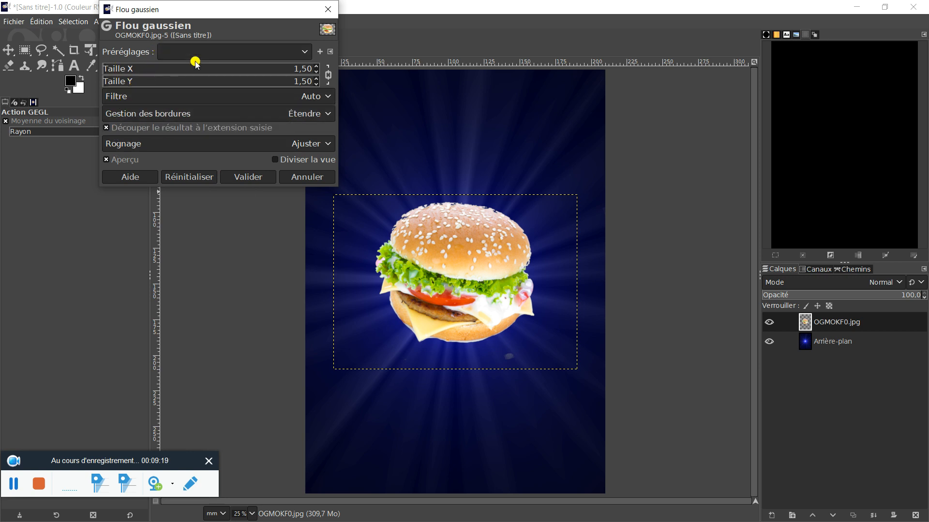
pyautogui.click(305, 178)
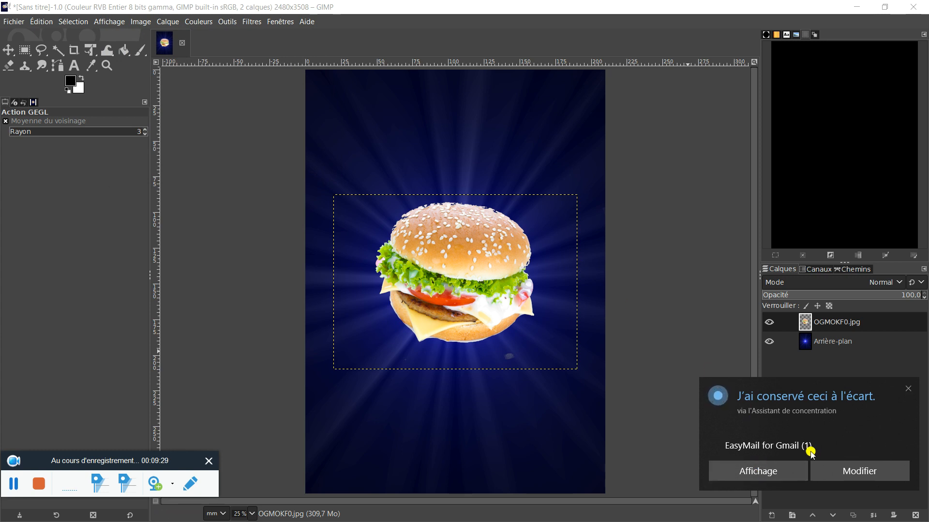
pyautogui.click(906, 390)
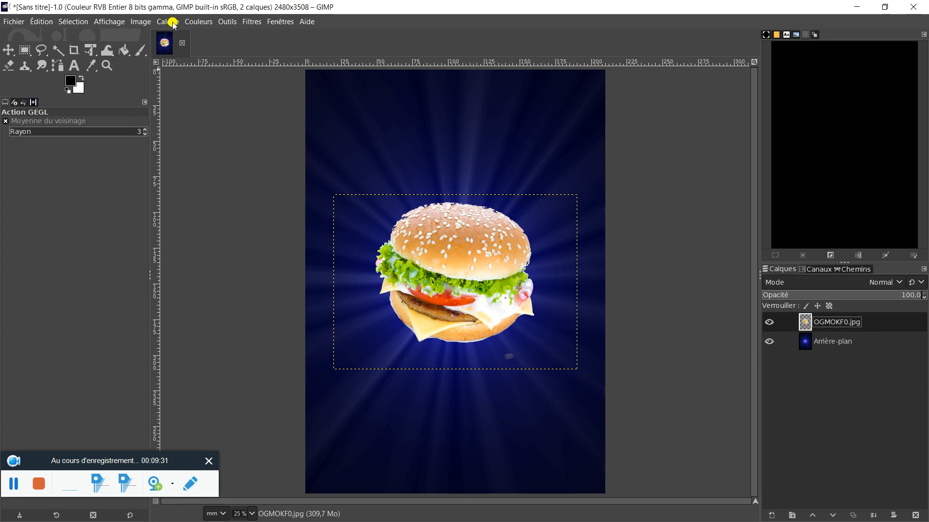
# Apply a circular motion blur (Flou cinétique circulaire) with an angle of 2 to the OGMOKF0.jpg layer.
pyautogui.click(250, 21)
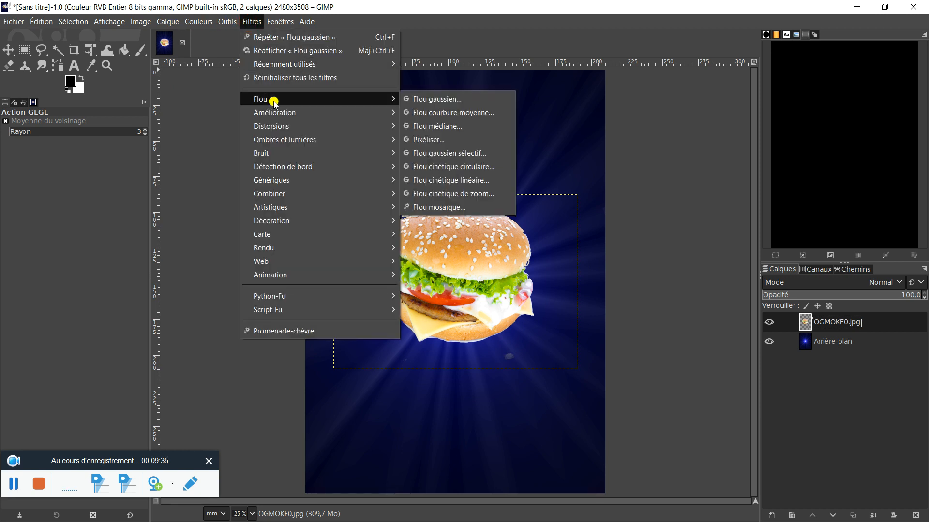
pyautogui.click(472, 167)
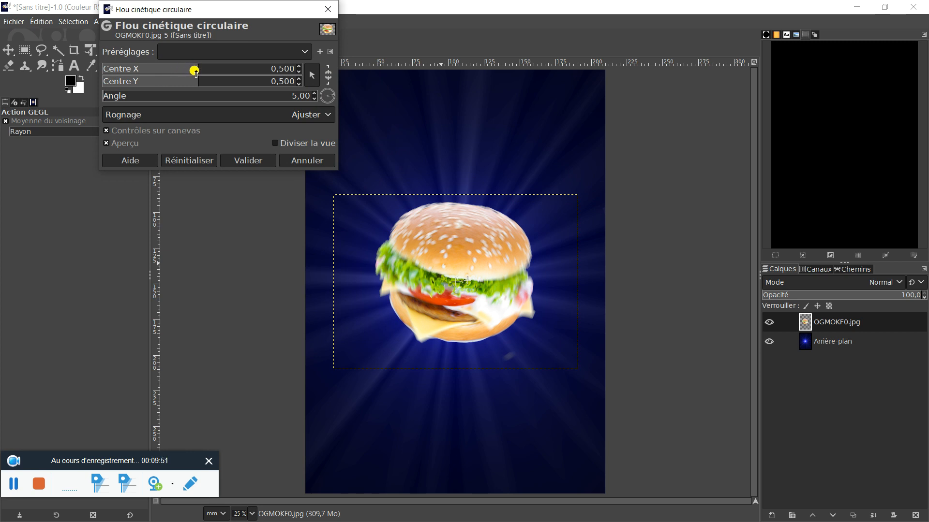
pyautogui.click(314, 98)
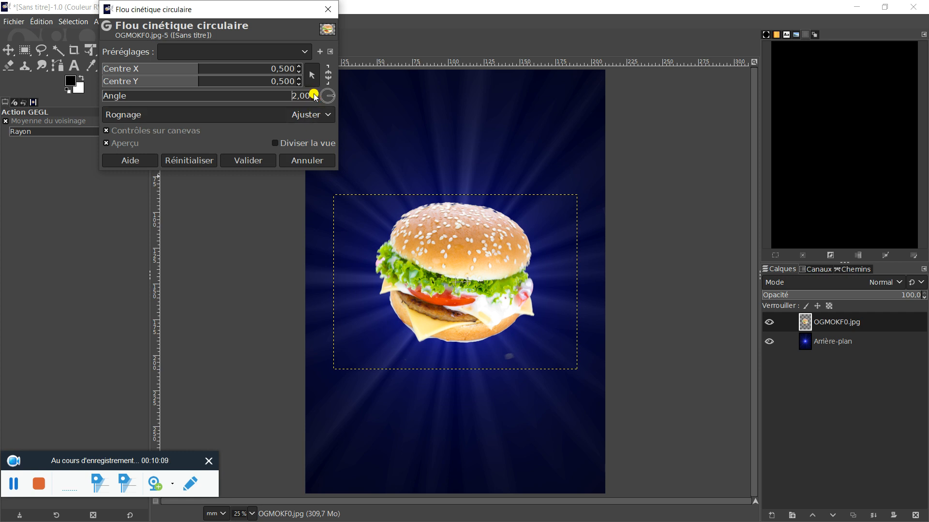
pyautogui.click(231, 160)
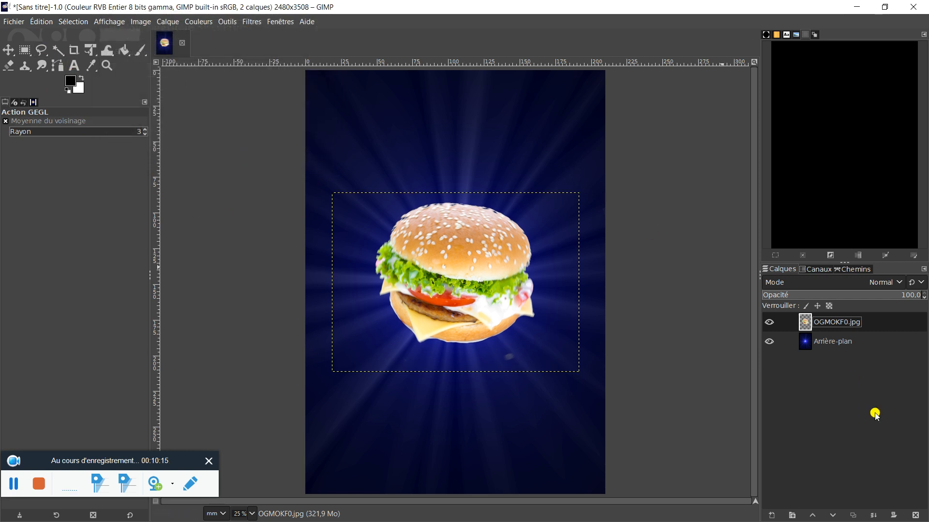
# Make the Arrière-plan layer active and select the whole canvas.
pyautogui.click(858, 431)
pyautogui.click(853, 343)
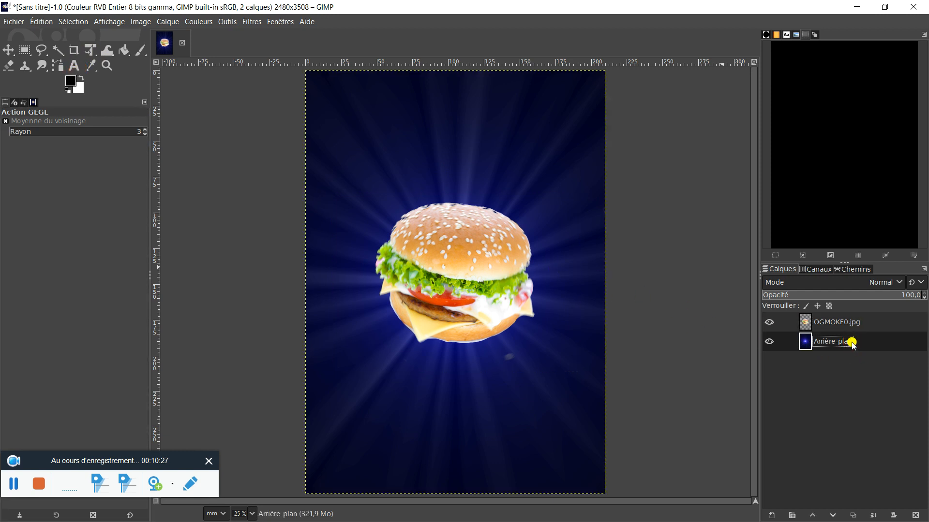
pyautogui.click(75, 65)
pyautogui.rightClick(843, 341)
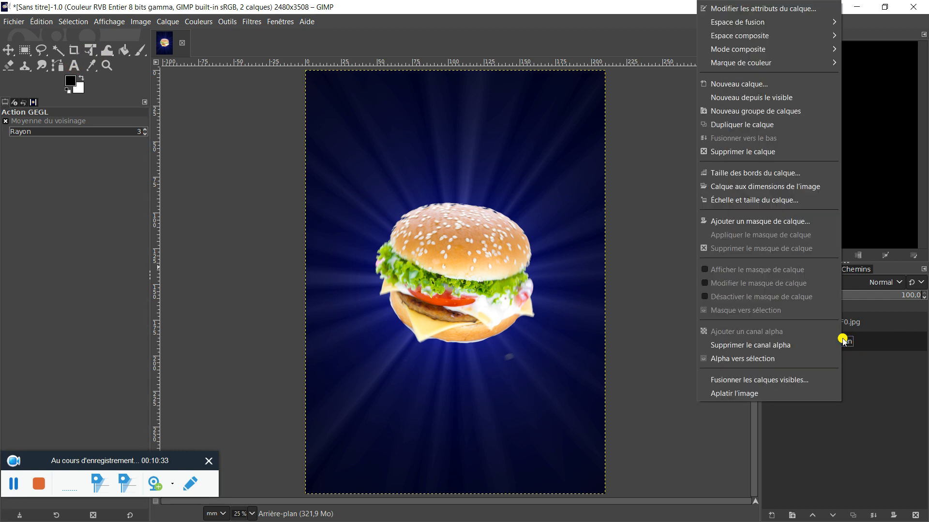
pyautogui.rightClick(548, 215)
pyautogui.rightClick(549, 215)
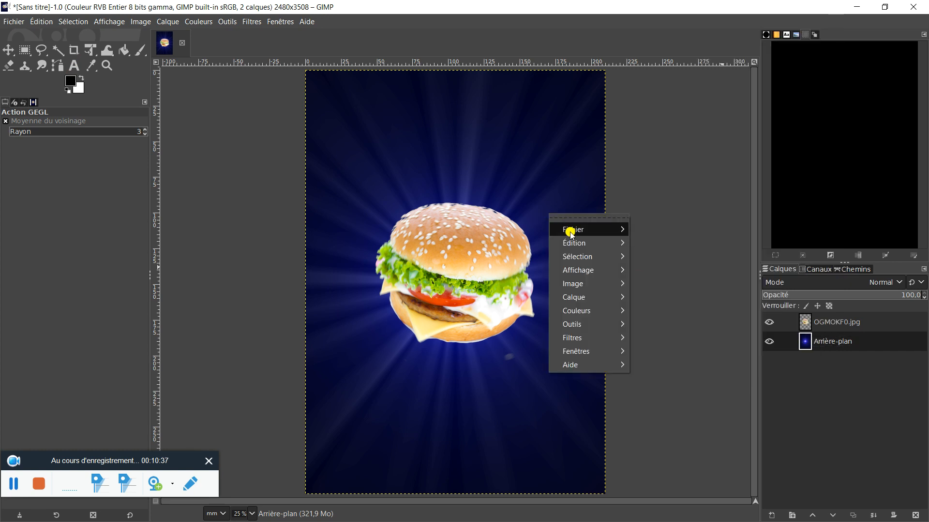
pyautogui.moveTo(571, 243)
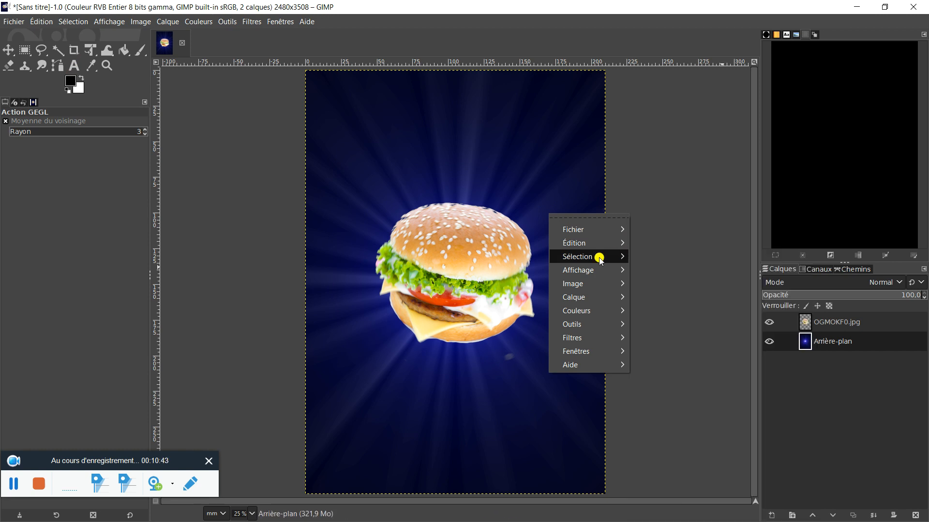
pyautogui.moveTo(600, 255)
pyautogui.click(660, 264)
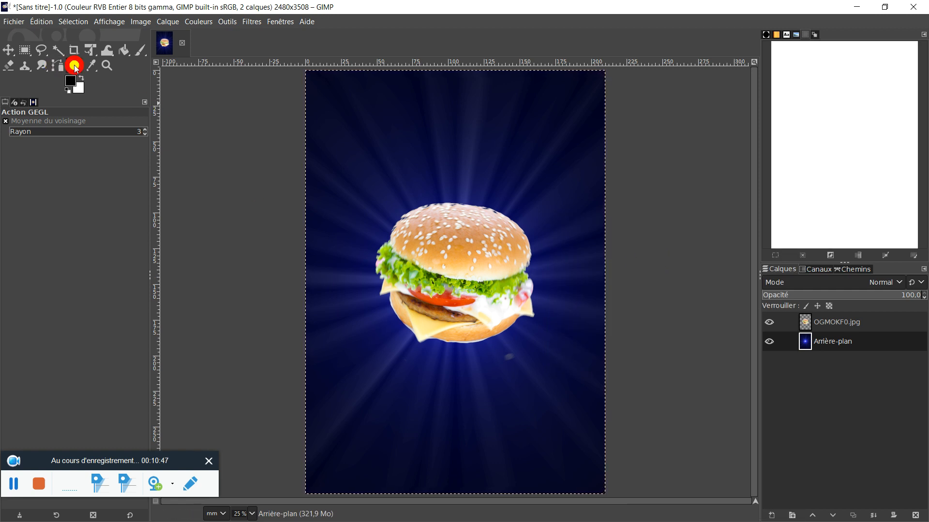
# Create a wide text box between the page's upper edge and the burger, and delete the trial characters "--" from it.
pyautogui.click(74, 64)
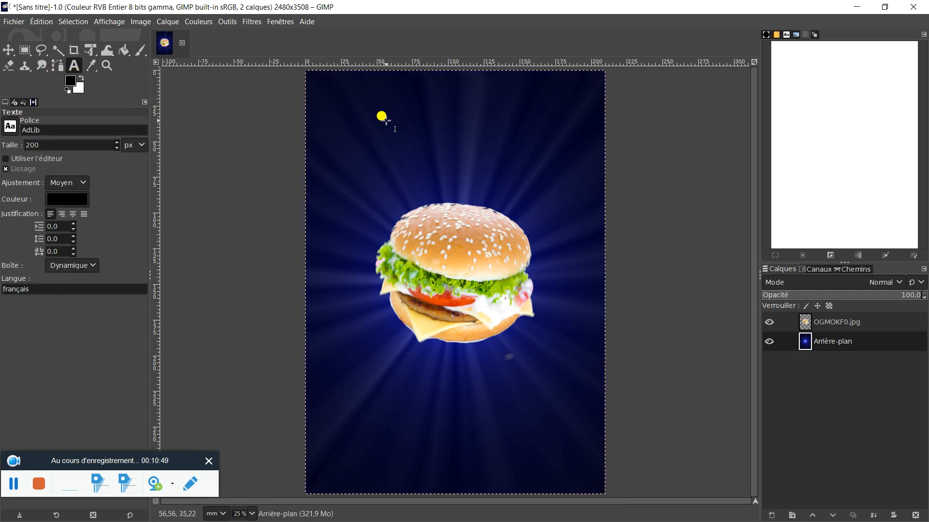
pyautogui.moveTo(363, 101); pyautogui.dragTo(561, 179)
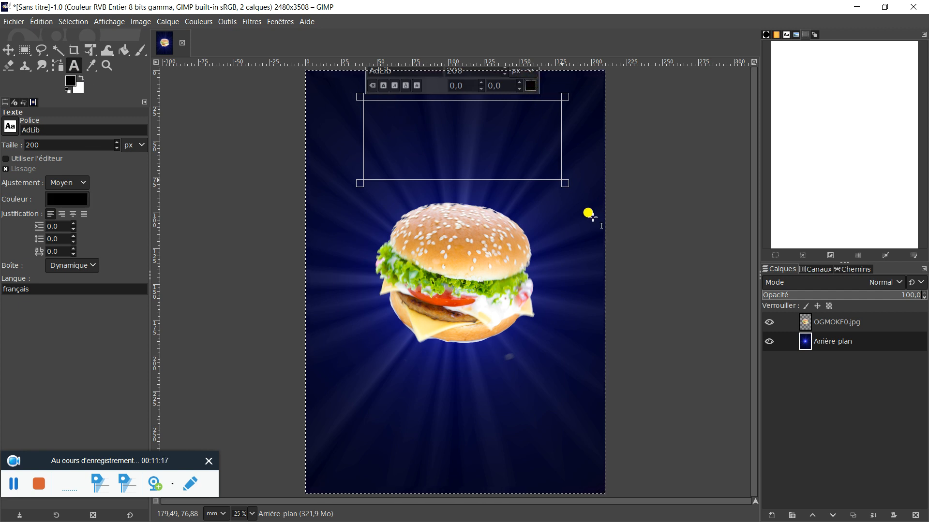
pyautogui.write('--')
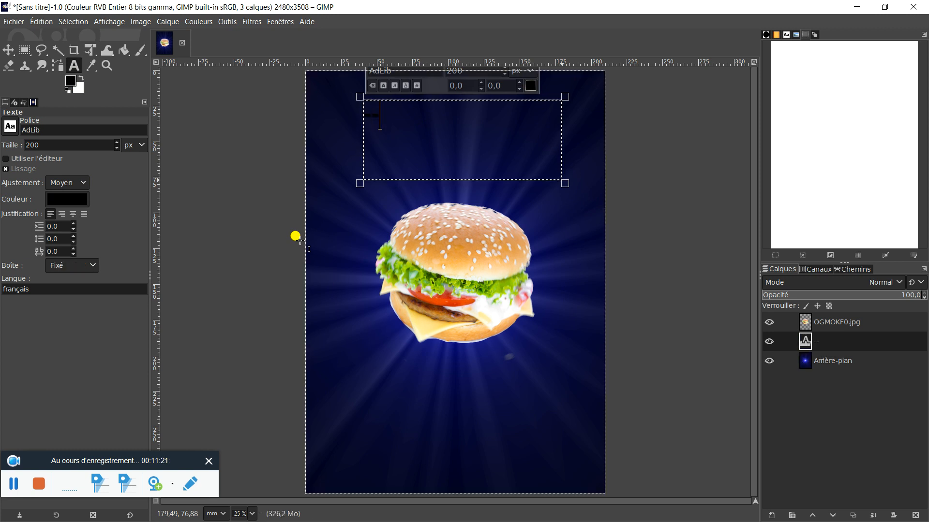
pyautogui.press('BackSpace')
pyautogui.press('BackSpace')
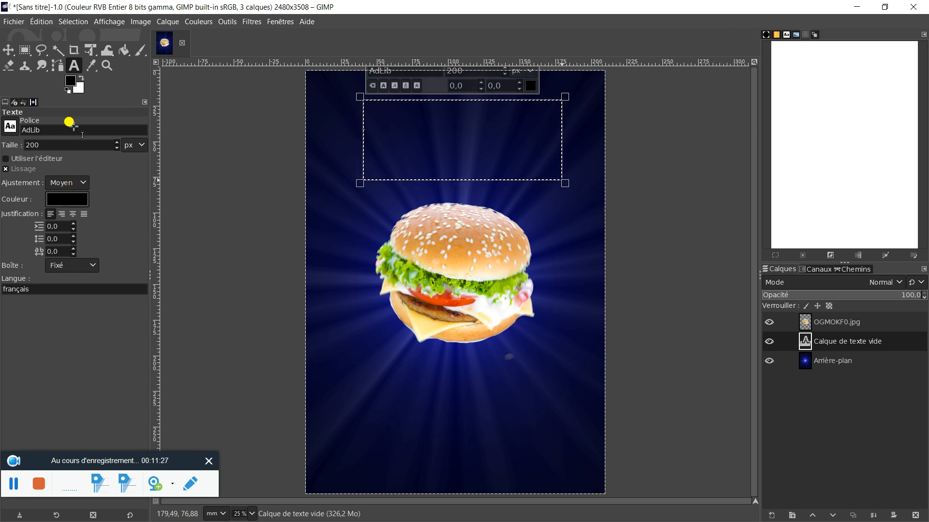
# Swap the foreground and background colours and set the text colour to white (Blanc).
pyautogui.click(80, 76)
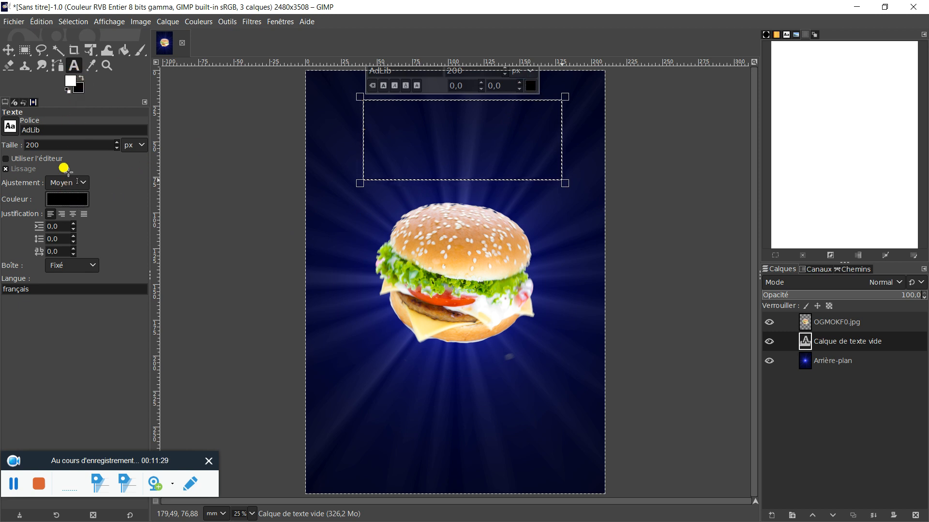
pyautogui.rightClick(65, 196)
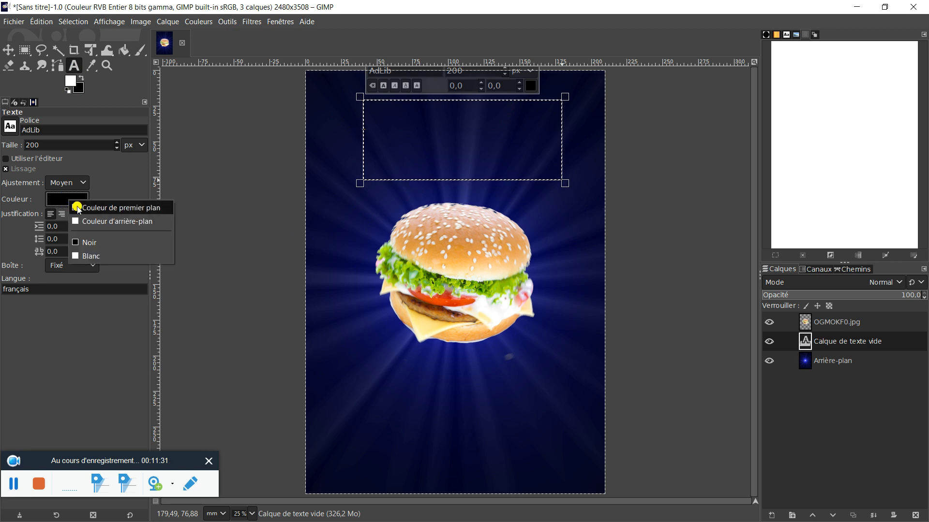
pyautogui.click(99, 221)
pyautogui.rightClick(70, 203)
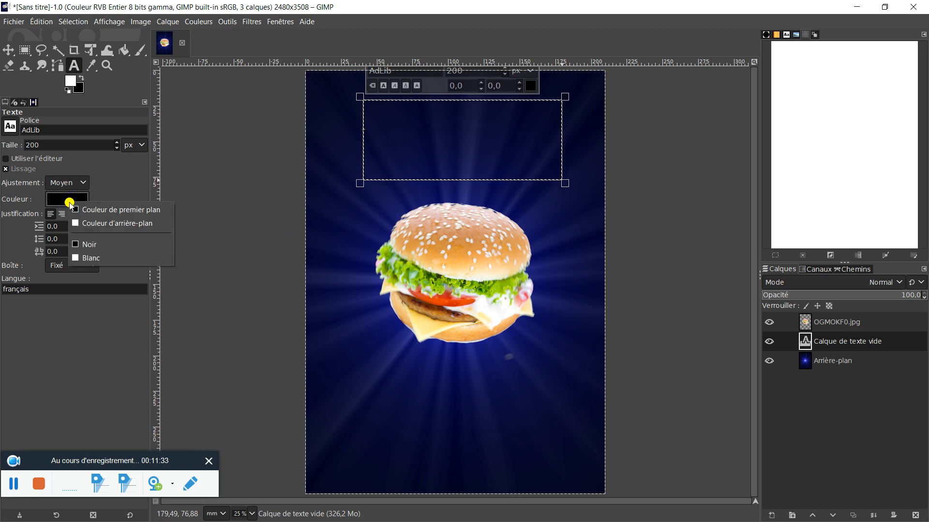
pyautogui.click(82, 259)
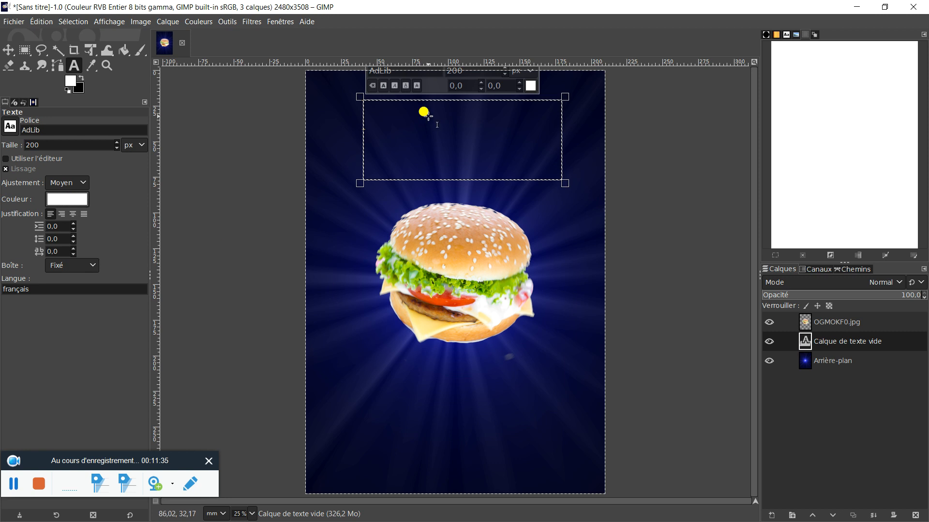
# Set the font size of the empty heading text box to 400 px.
pyautogui.click(386, 120)
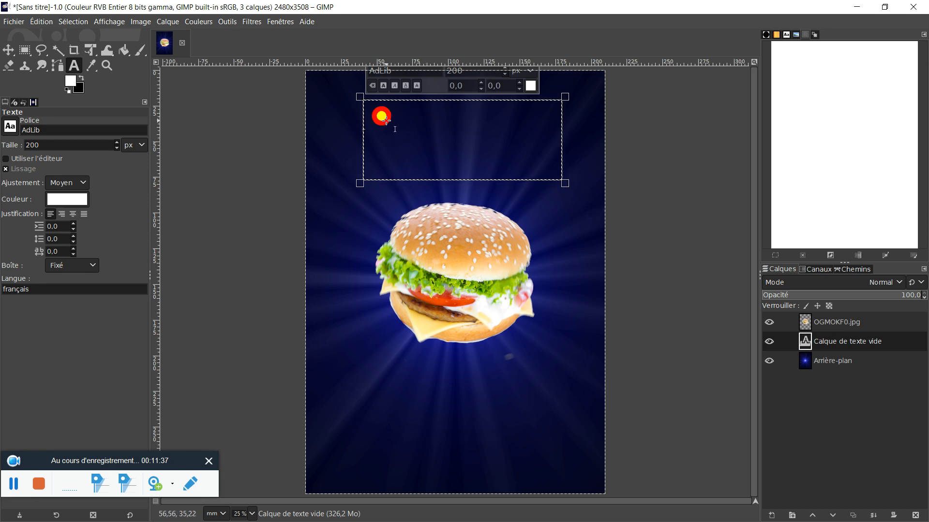
pyautogui.click(117, 142)
pyautogui.click(116, 143)
pyautogui.click(116, 142)
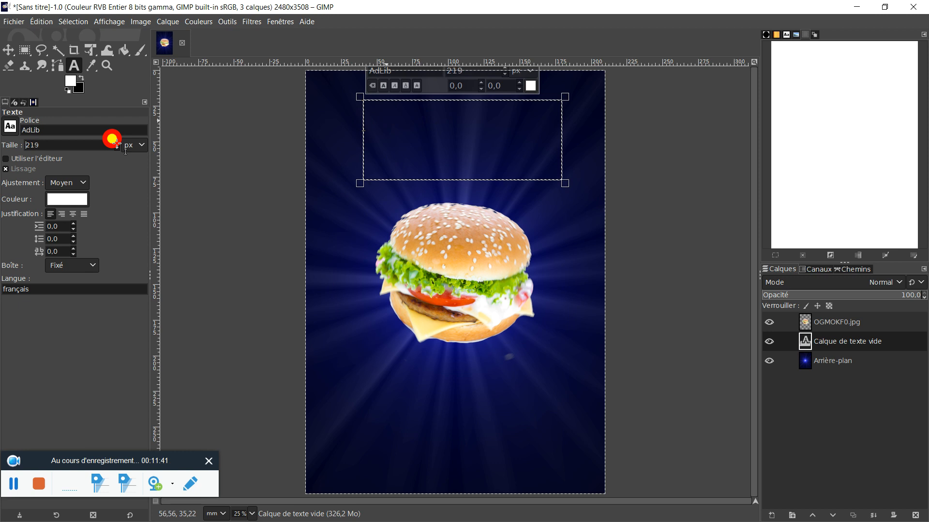
pyautogui.moveTo(116, 142); pyautogui.dragTo(116, 142)
pyautogui.click(117, 142)
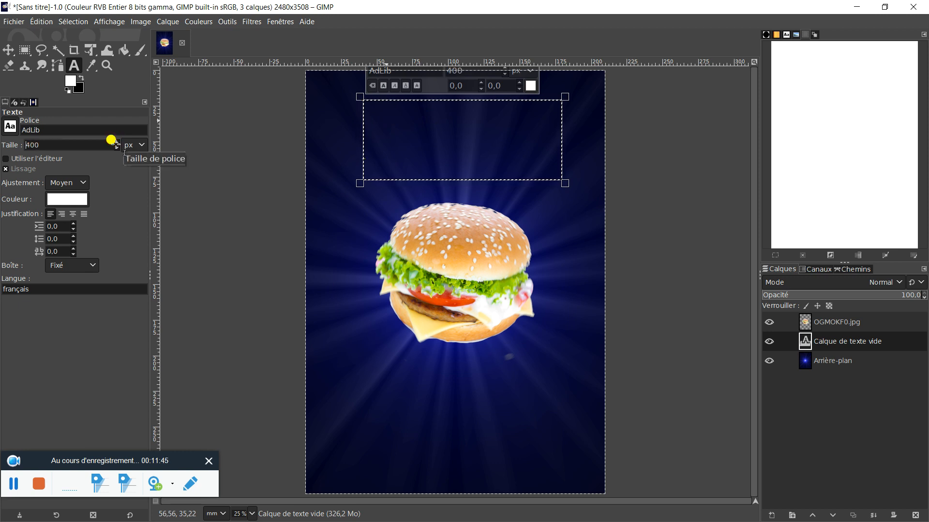
# Enter the heading "GOUTEZ" in the text box above the burger.
pyautogui.write('G')
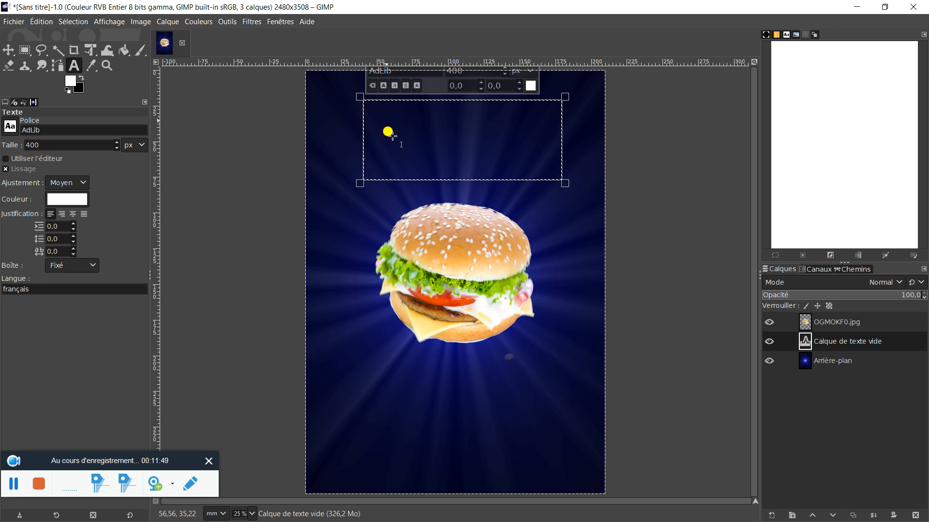
pyautogui.write('G')
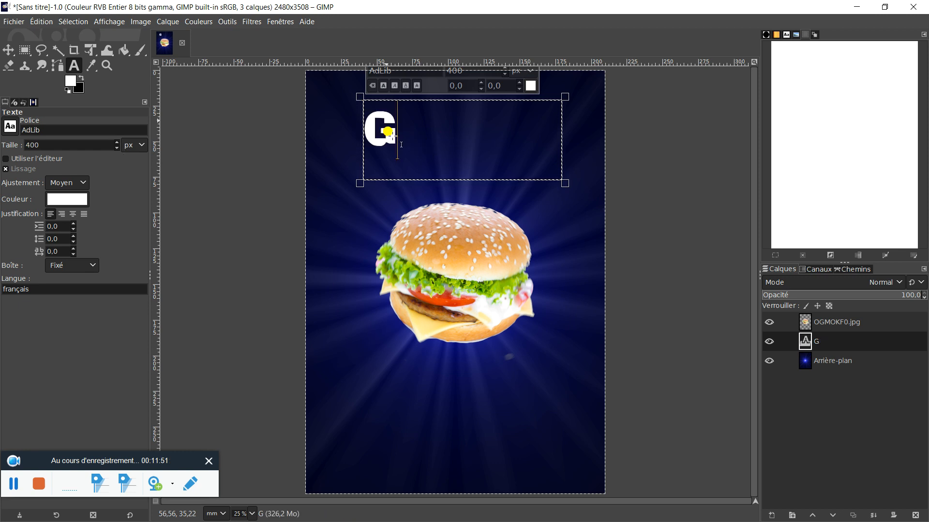
pyautogui.write('OU')
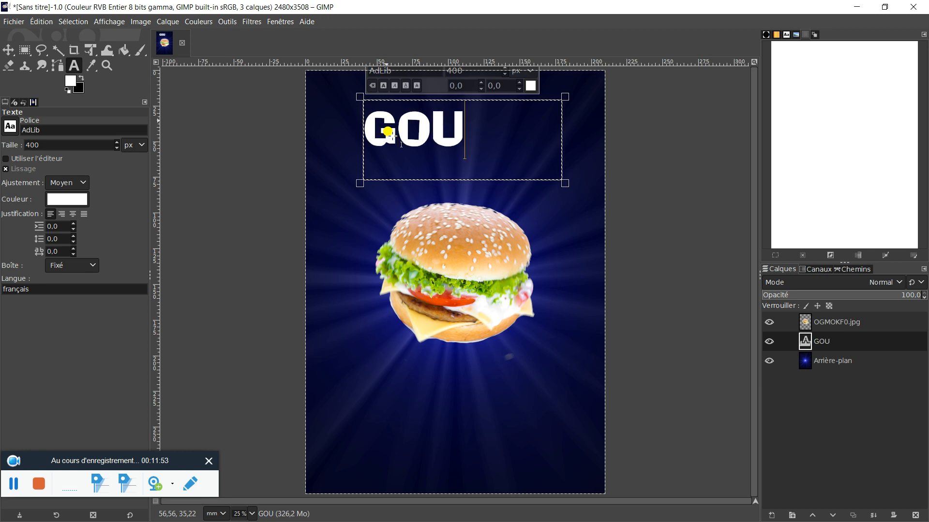
pyautogui.write('TEZ')
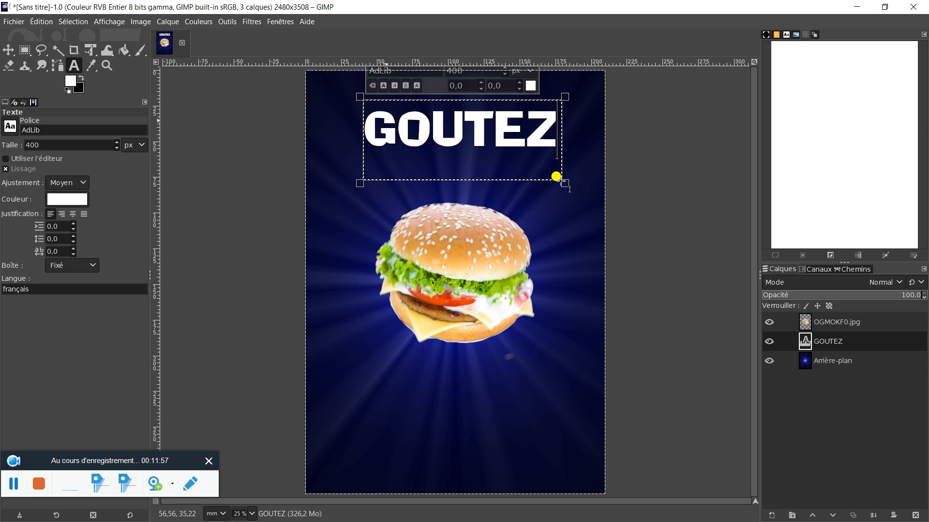
# Widen the text box to the page's right edge and complete the heading as "GOUTEZ !" on one line.
pyautogui.moveTo(560, 179); pyautogui.dragTo(578, 181)
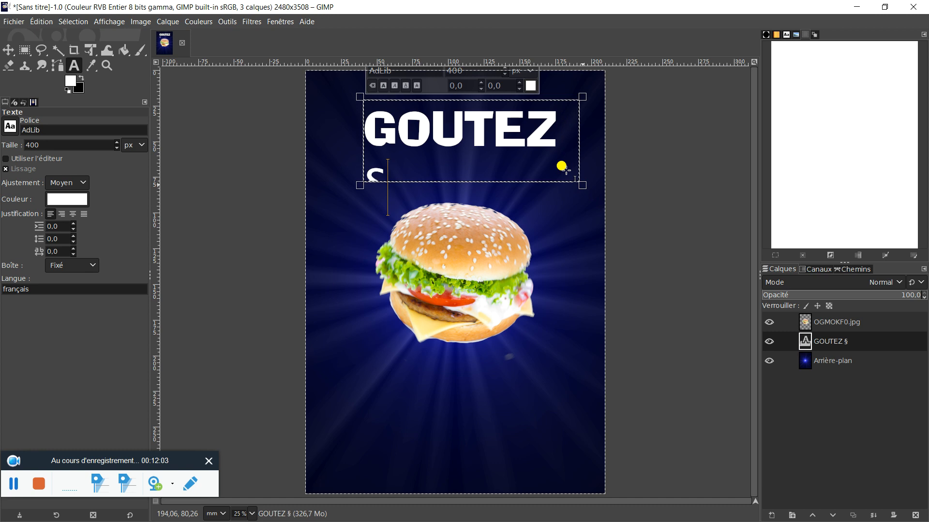
pyautogui.moveTo(579, 178); pyautogui.dragTo(605, 182)
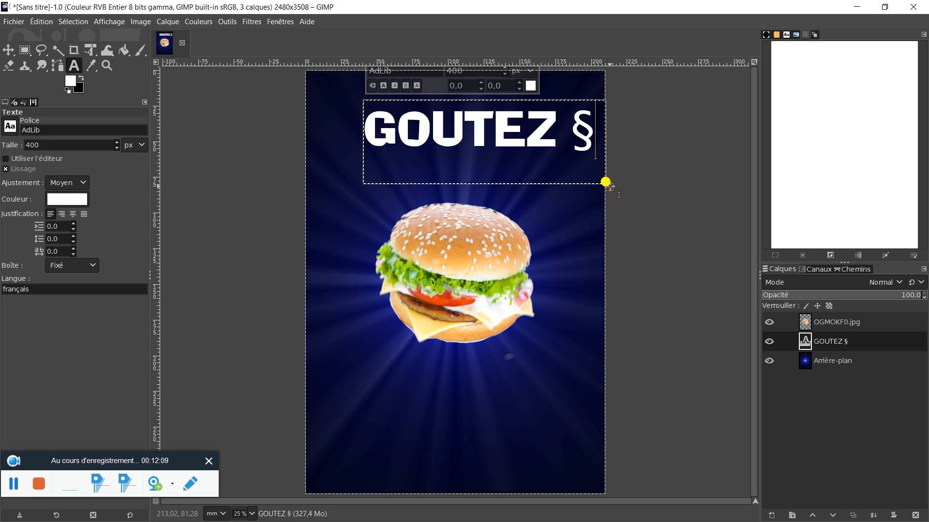
pyautogui.press('BackSpace')
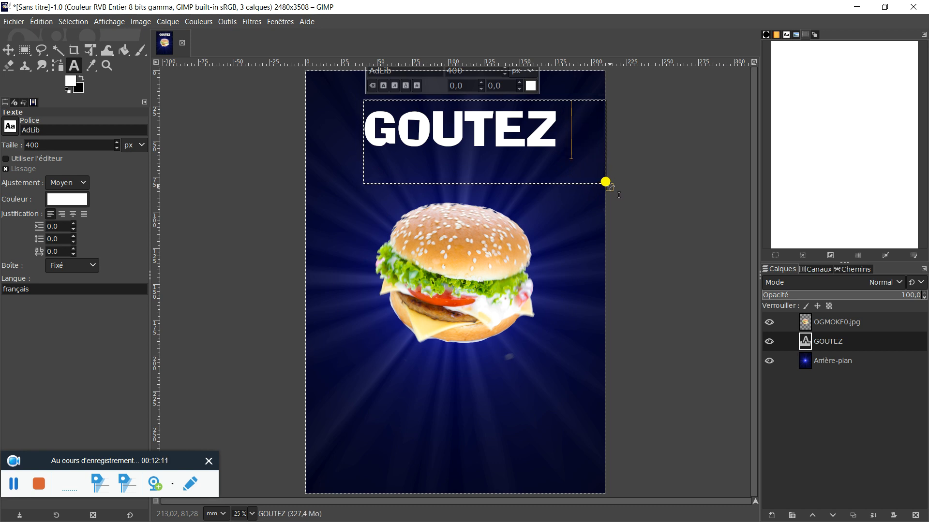
pyautogui.write('!')
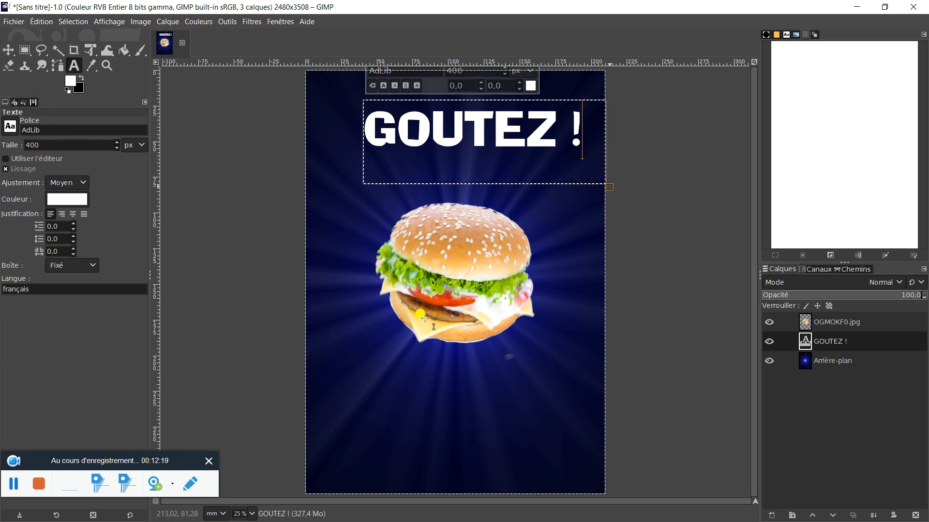
# Remove the selection around the whole canvas with the Aucune option.
pyautogui.rightClick(509, 167)
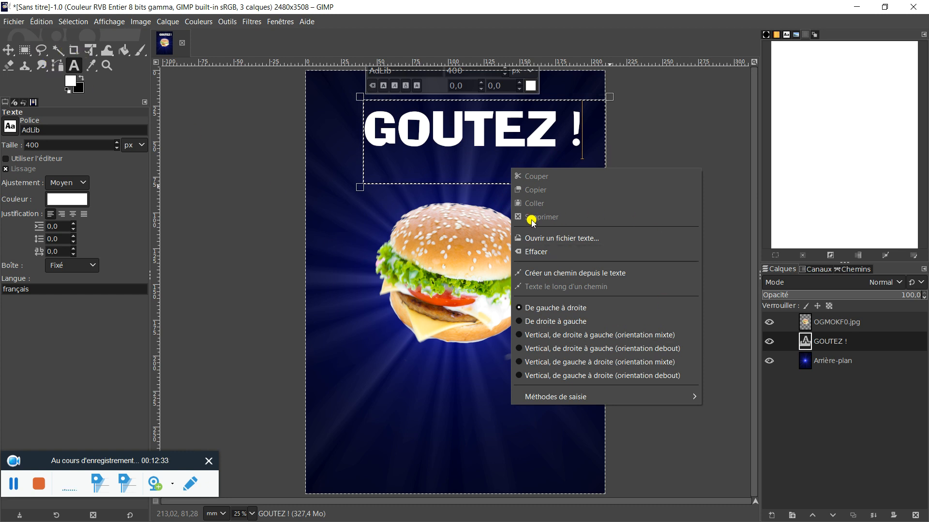
pyautogui.click(403, 134)
pyautogui.rightClick(403, 135)
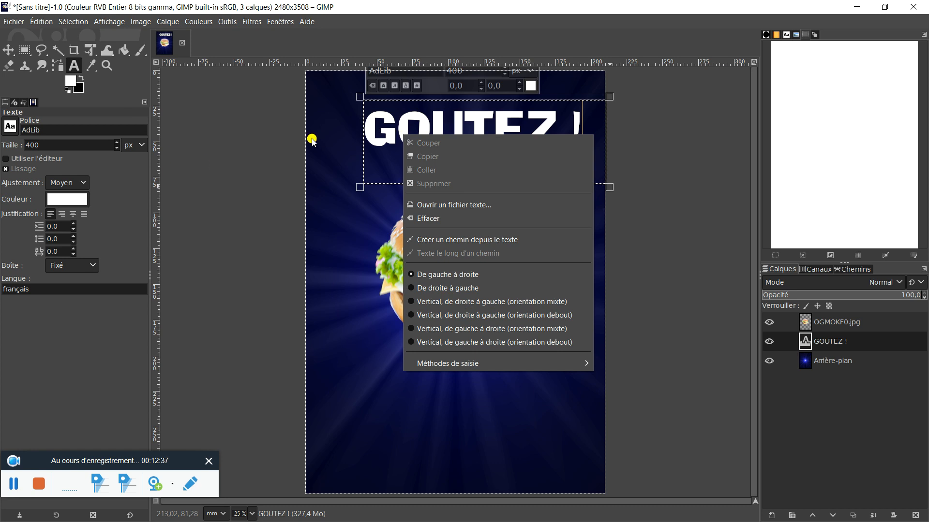
pyautogui.click(334, 170)
pyautogui.rightClick(336, 173)
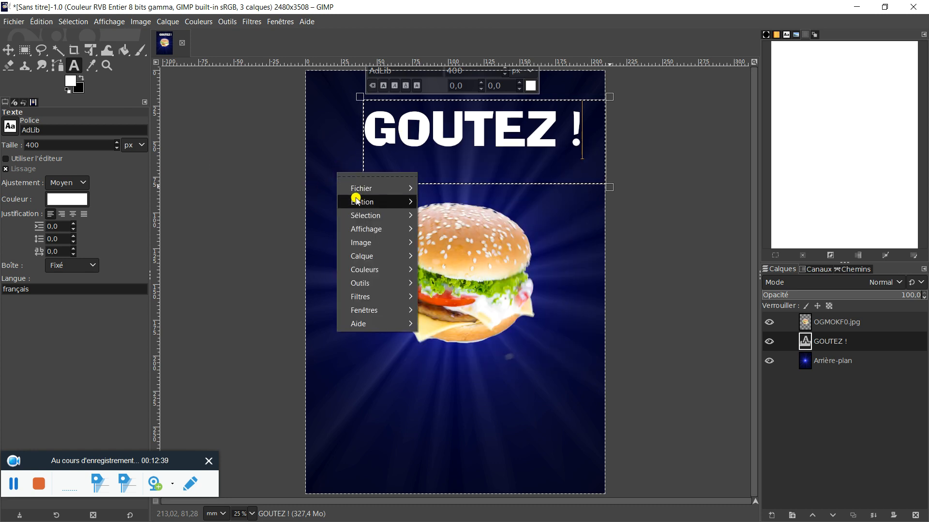
pyautogui.moveTo(360, 215)
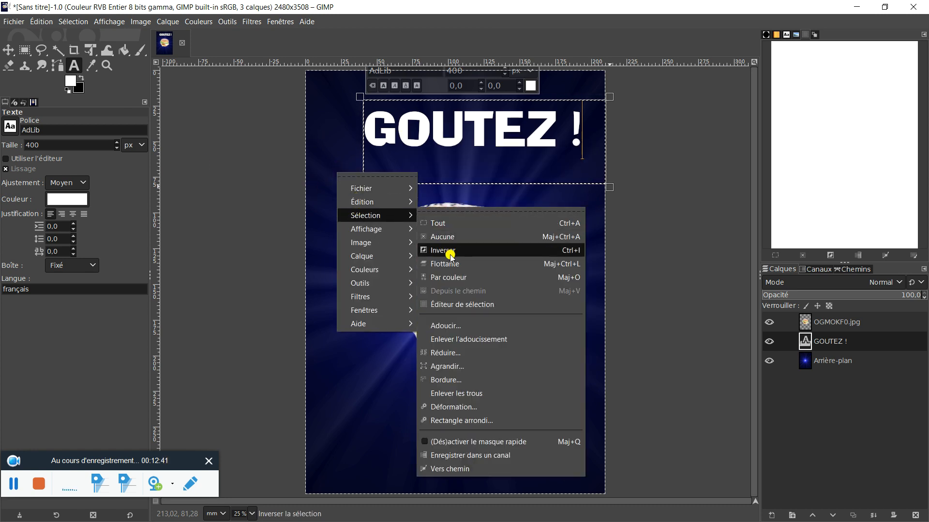
pyautogui.click(449, 236)
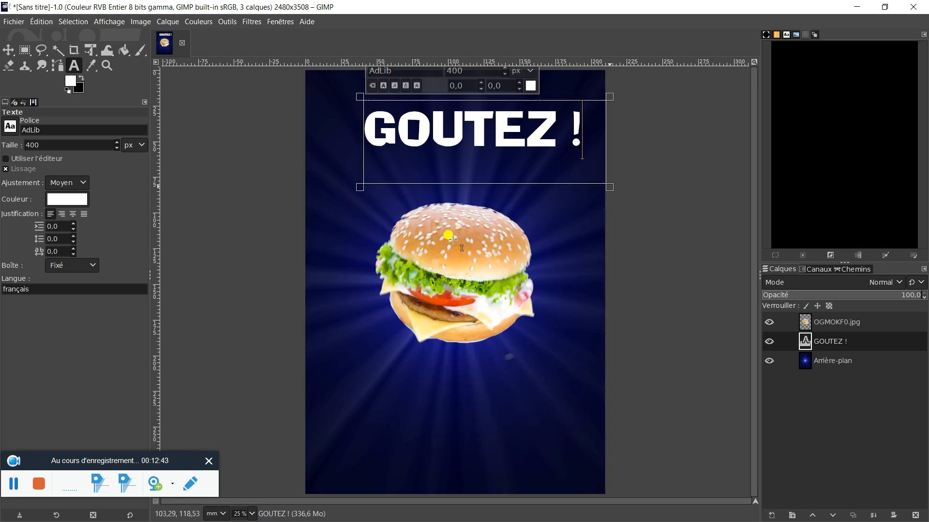
# Leave the heading text and make the Arrière-plan layer active.
pyautogui.click(859, 362)
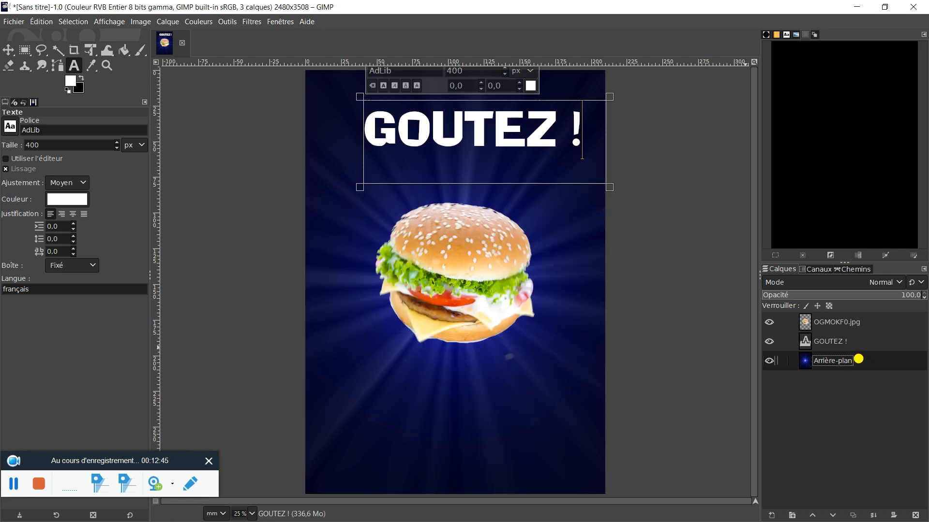
pyautogui.click(827, 327)
pyautogui.click(840, 366)
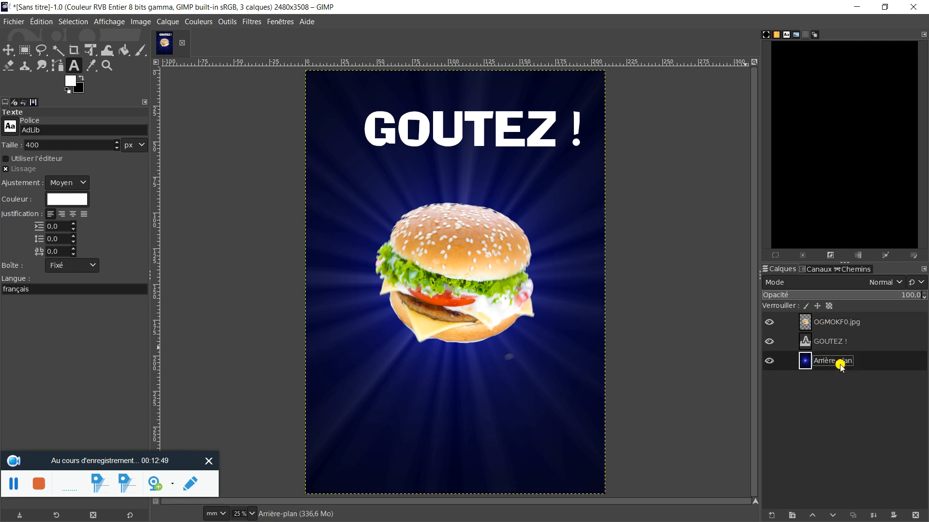